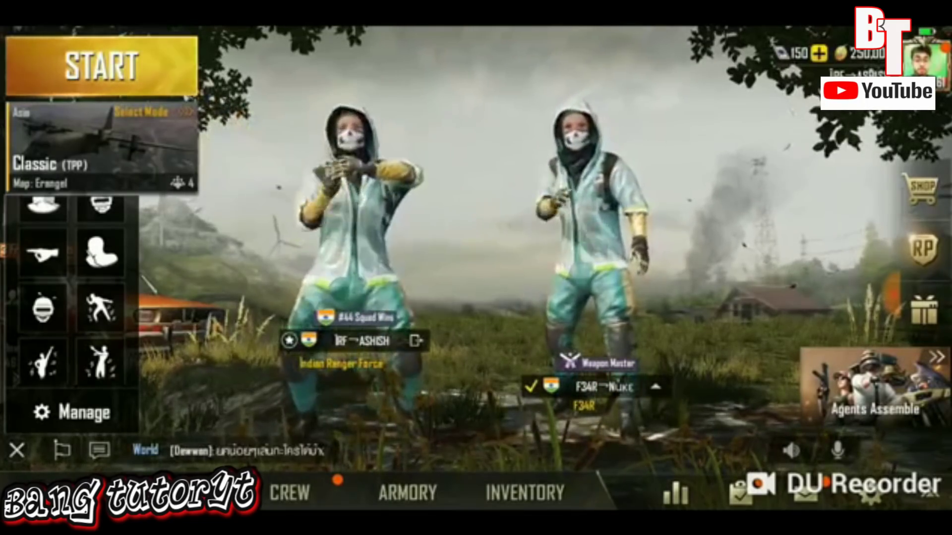
pyautogui.click(100, 308)
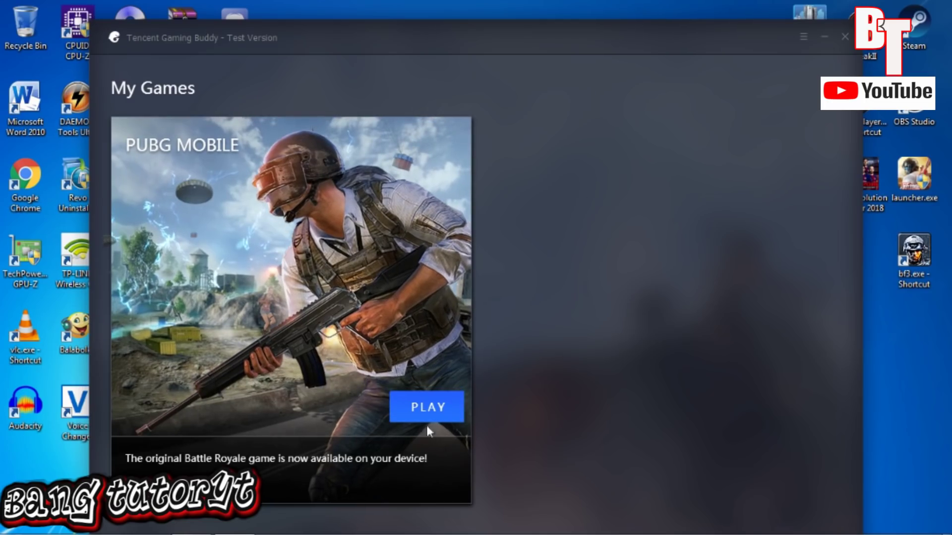
# - Start Task Manager and open the compatibility settings in the properties of the AppMarket.exe process
pyautogui.rightClick(438, 531)
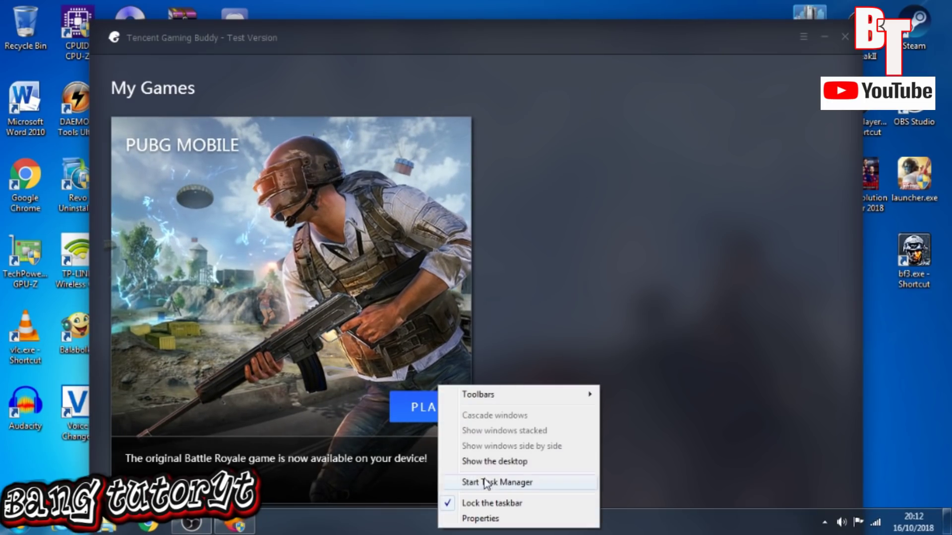
pyautogui.click(481, 482)
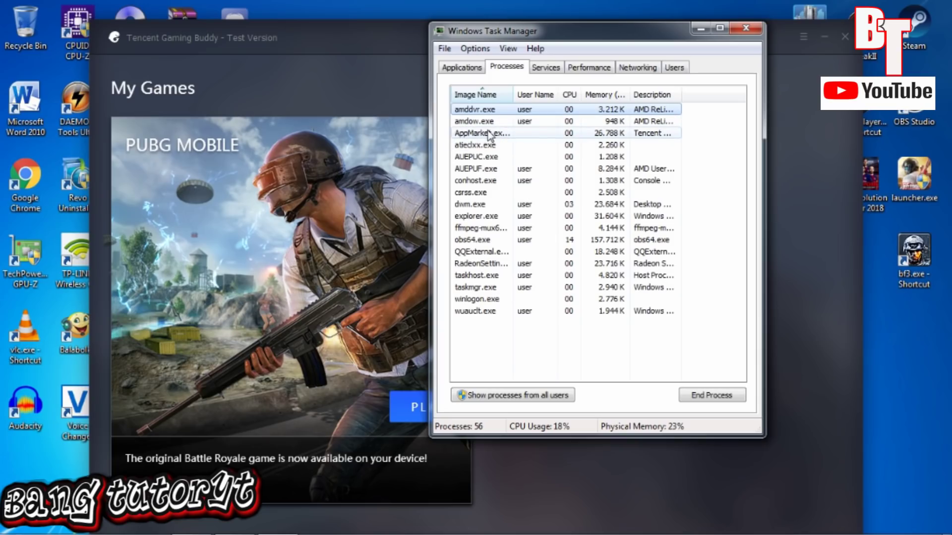
pyautogui.rightClick(526, 132)
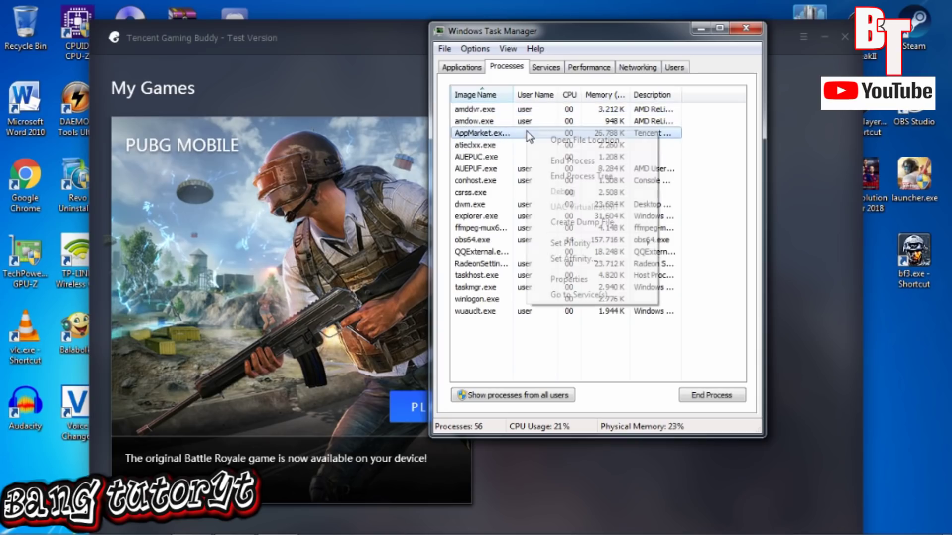
pyautogui.click(557, 281)
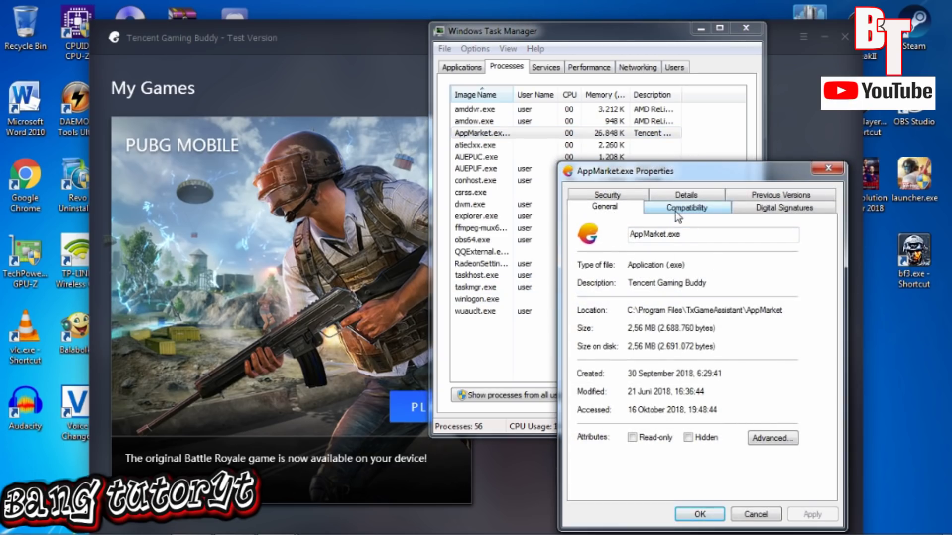
pyautogui.click(678, 213)
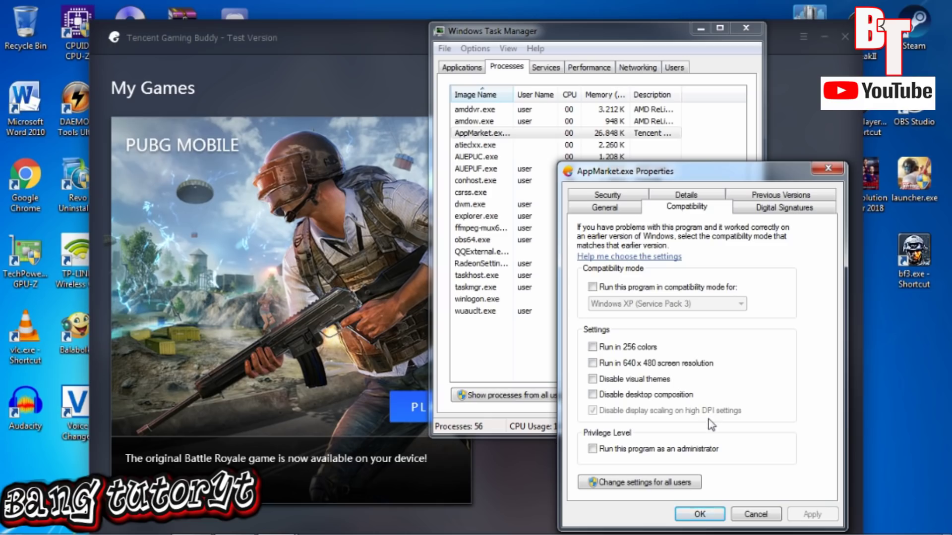
# - Turn off the option that disables display scaling on high DPI settings for all users of AppMarket.exe
pyautogui.click(666, 482)
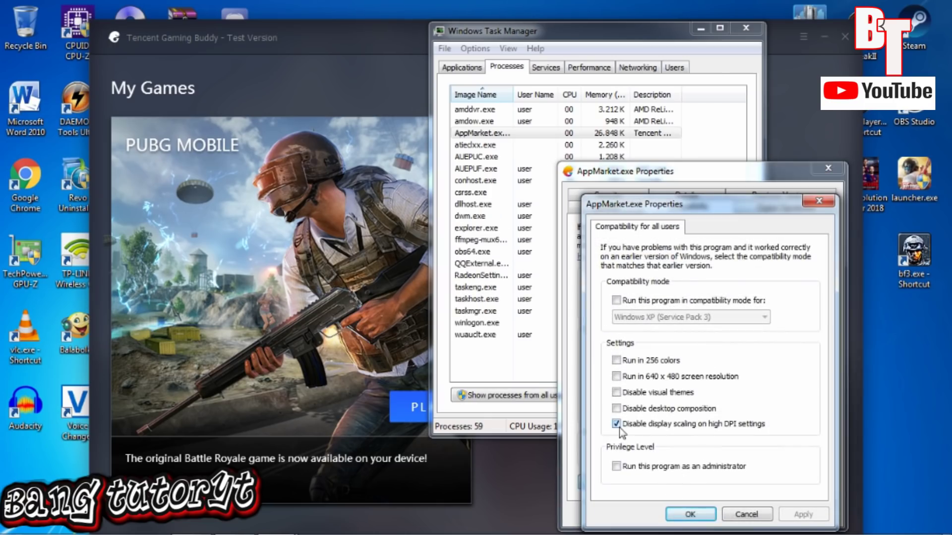
pyautogui.click(617, 425)
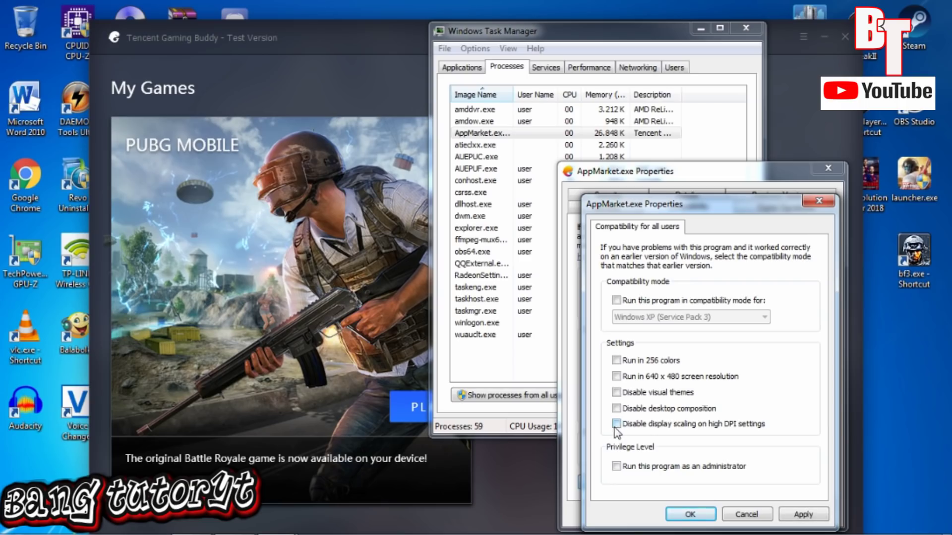
pyautogui.click(799, 515)
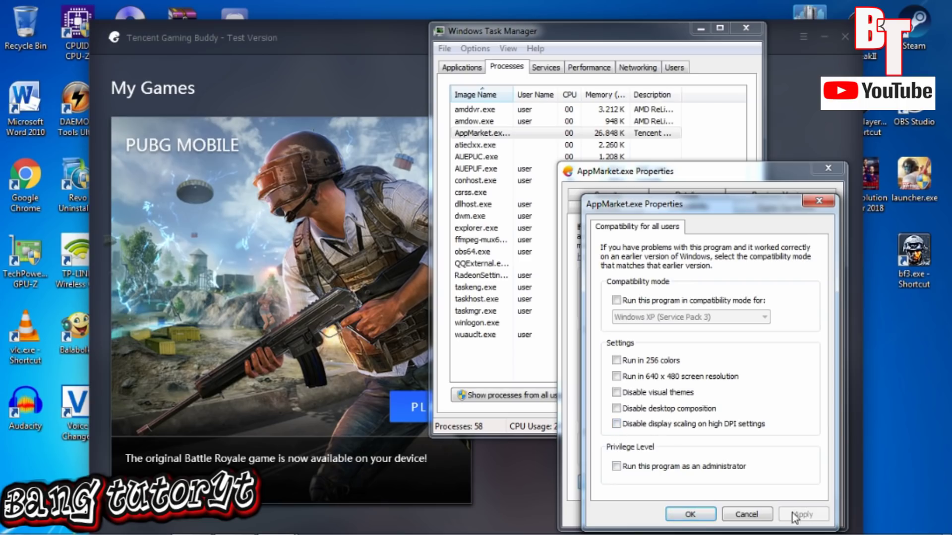
pyautogui.click(697, 516)
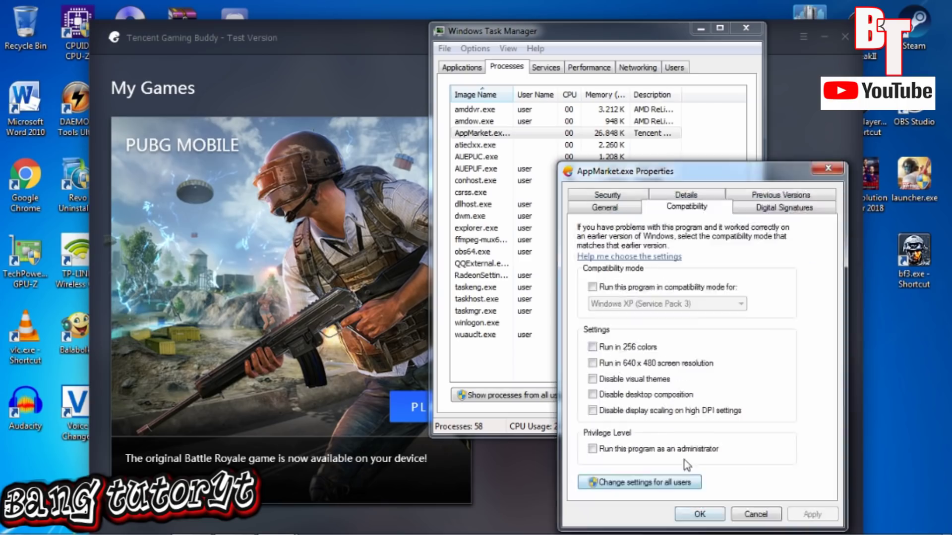
# - Disable display scaling on high DPI settings for AppMarket.exe for all users, apply the properties and minimize Task Manager
pyautogui.click(593, 411)
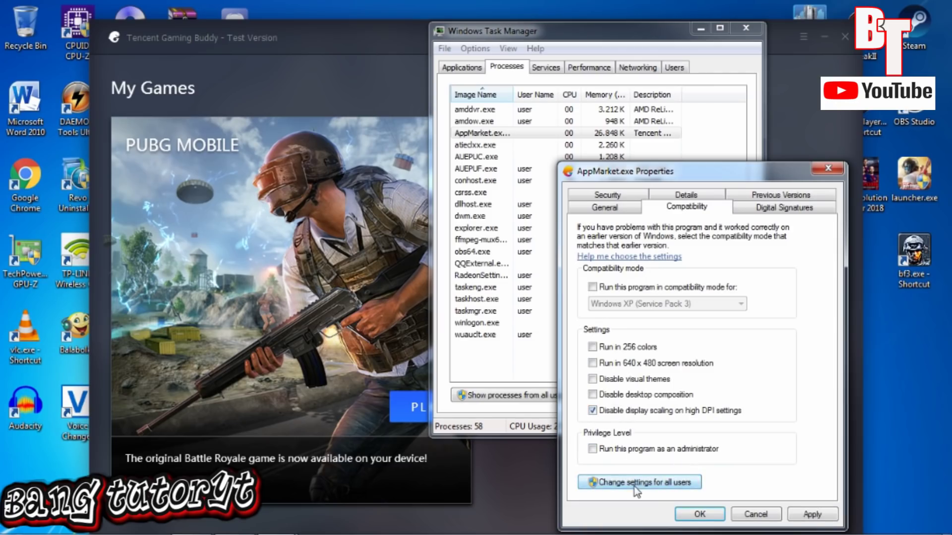
pyautogui.click(634, 483)
pyautogui.click(616, 424)
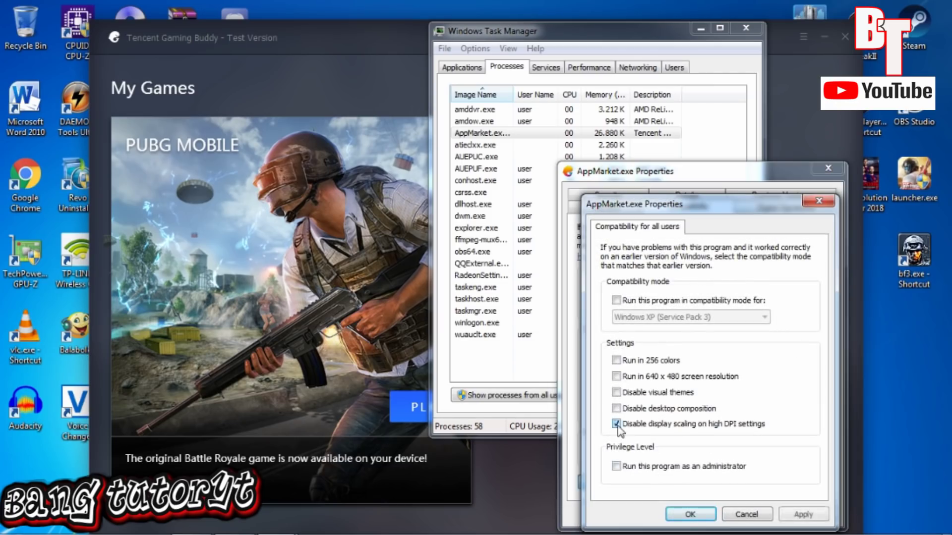
pyautogui.click(799, 516)
pyautogui.click(690, 514)
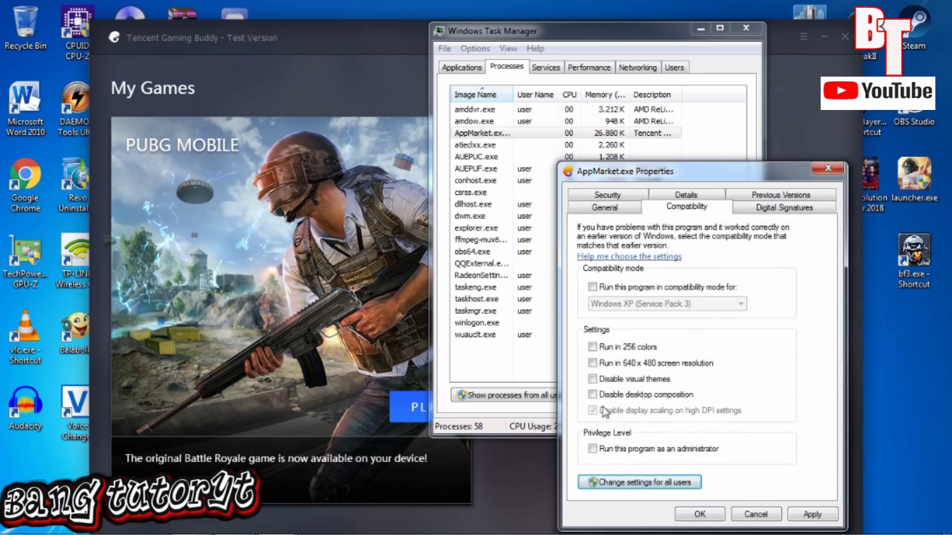
pyautogui.click(810, 513)
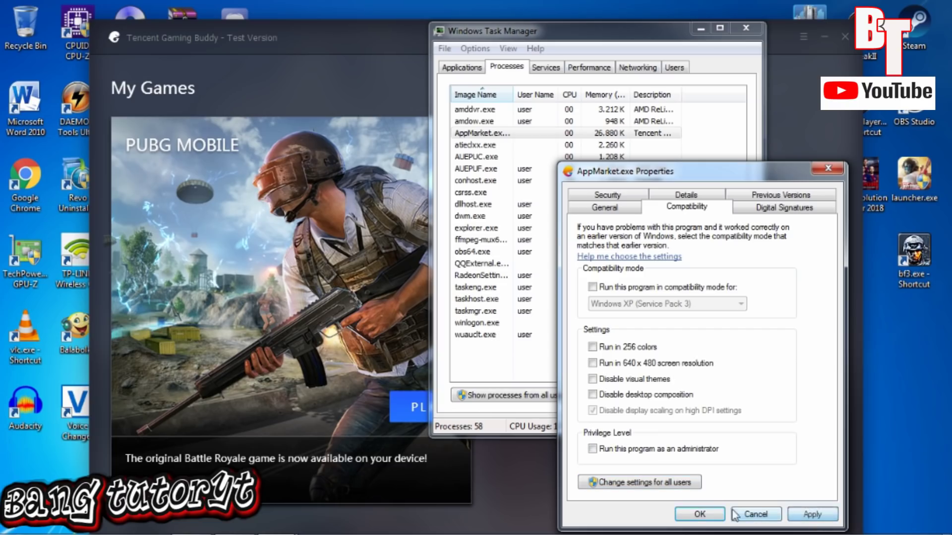
pyautogui.click(699, 515)
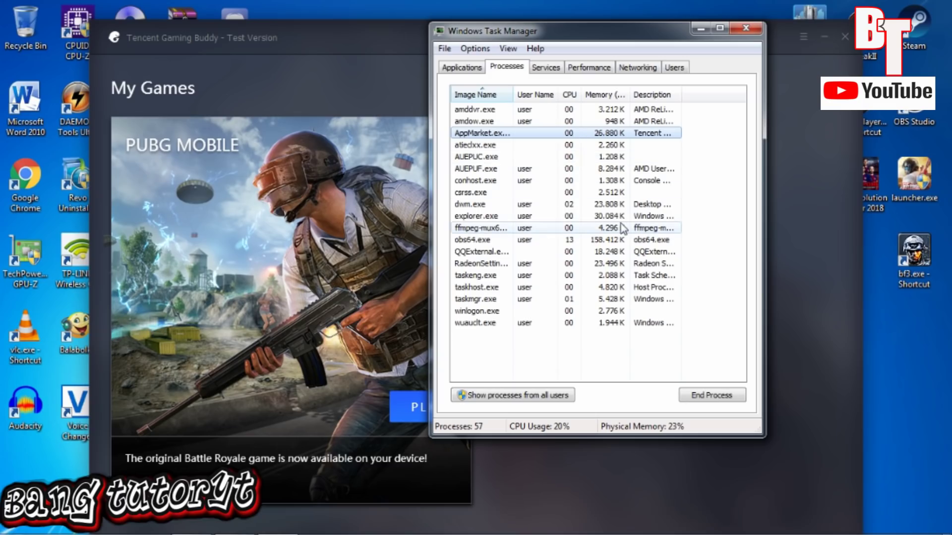
pyautogui.click(701, 29)
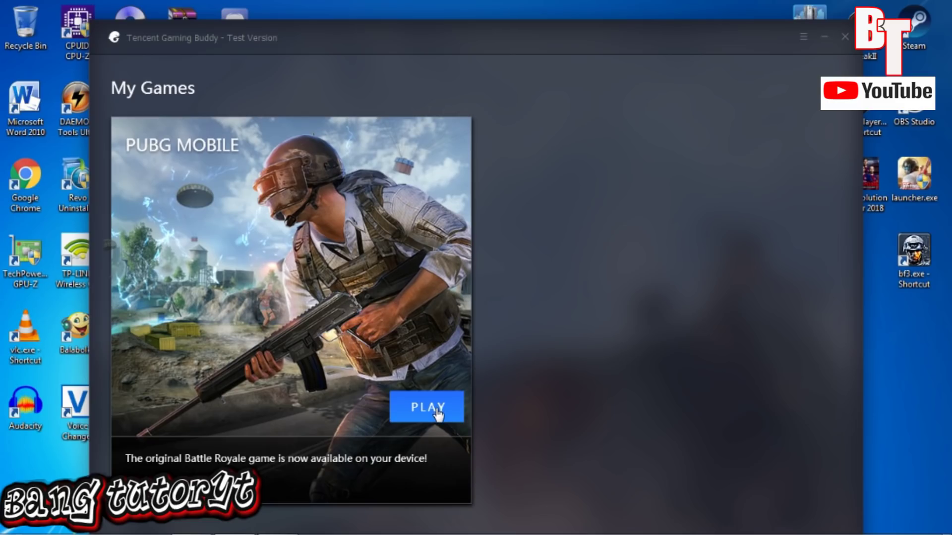
# - In the Tencent Gaming Buddy engine settings, set Anti-aliasing to Close and Memory to Auto
pyautogui.click(804, 37)
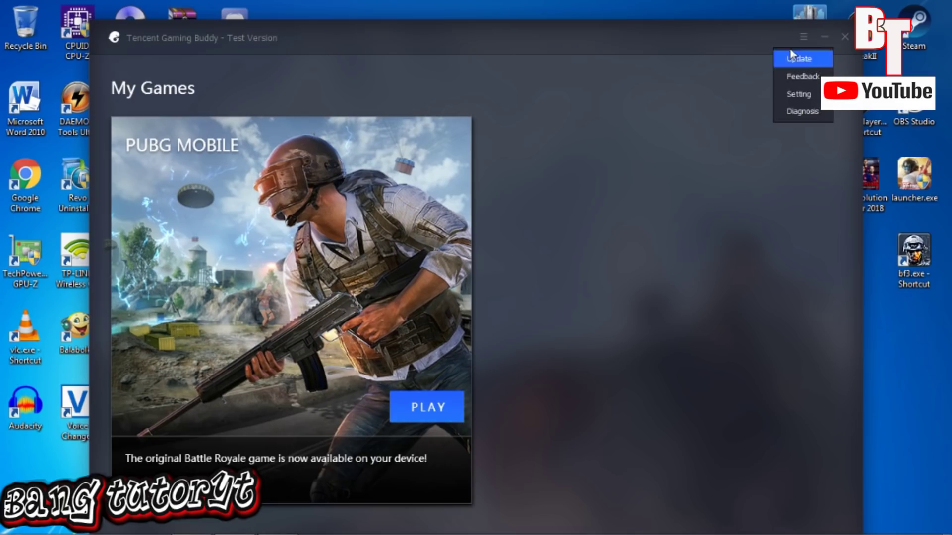
pyautogui.click(777, 94)
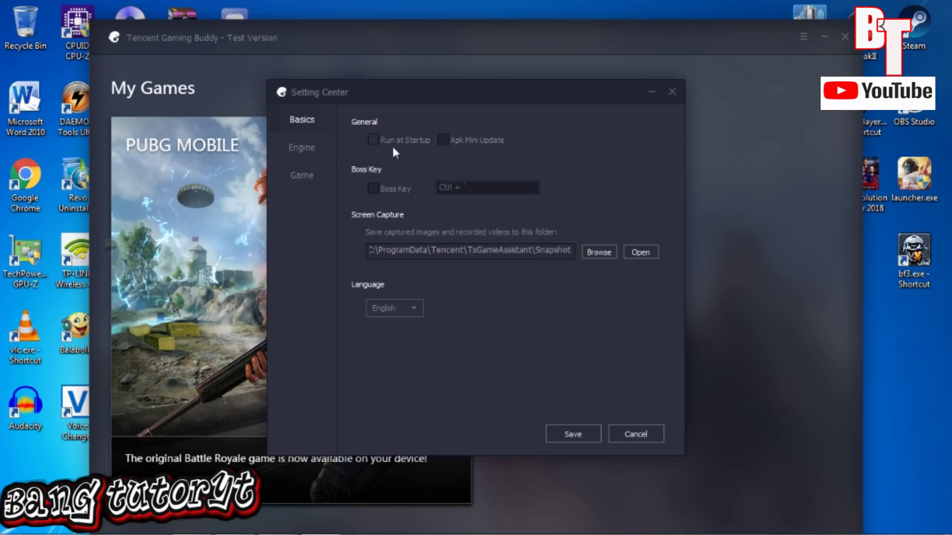
pyautogui.click(301, 148)
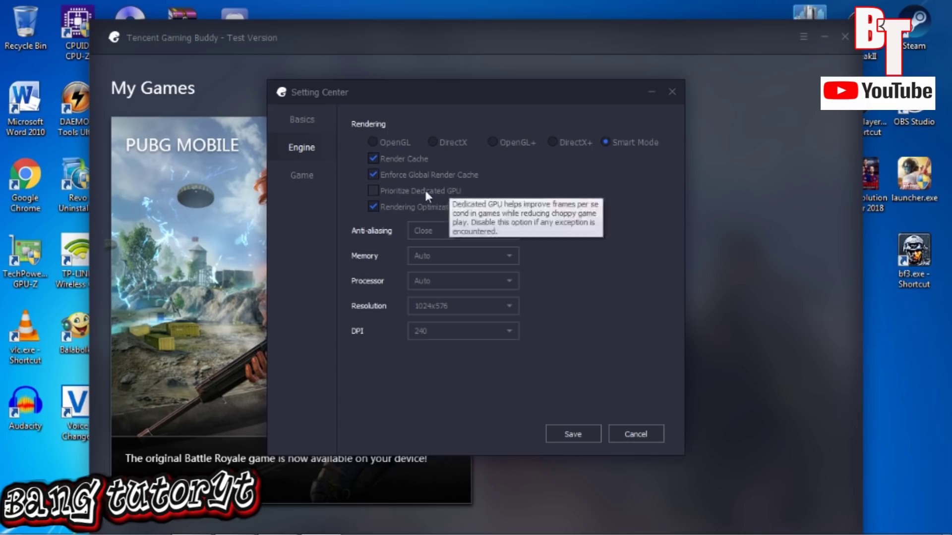
pyautogui.moveTo(442, 212)
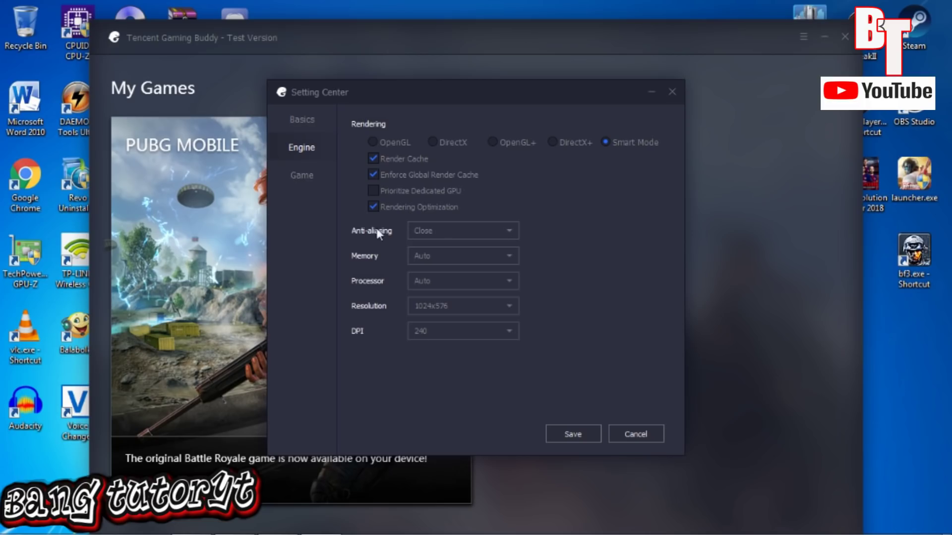
pyautogui.click(497, 231)
pyautogui.click(469, 252)
pyautogui.click(485, 255)
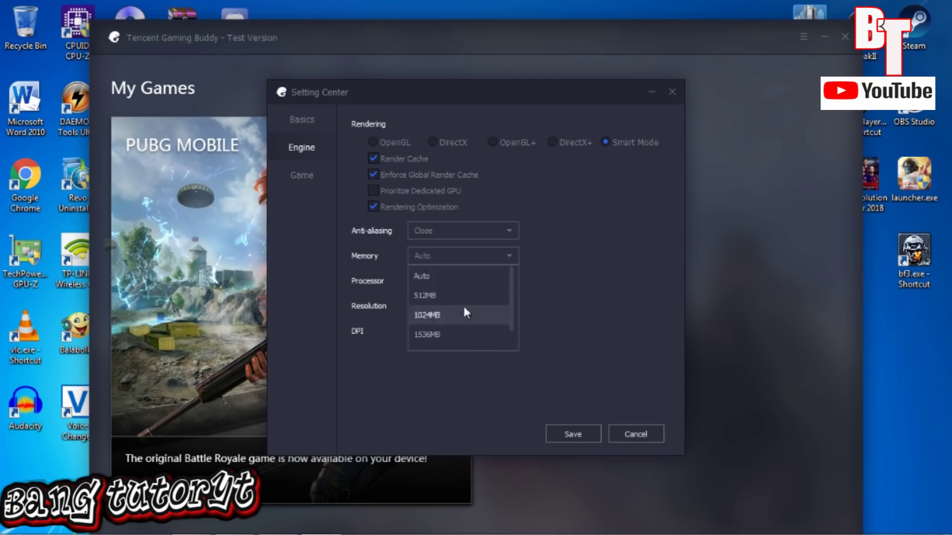
pyautogui.click(459, 279)
# - Set the engine's Processor to Auto, Resolution to 1024x576 and DPI to 240, and save the settings
pyautogui.click(502, 282)
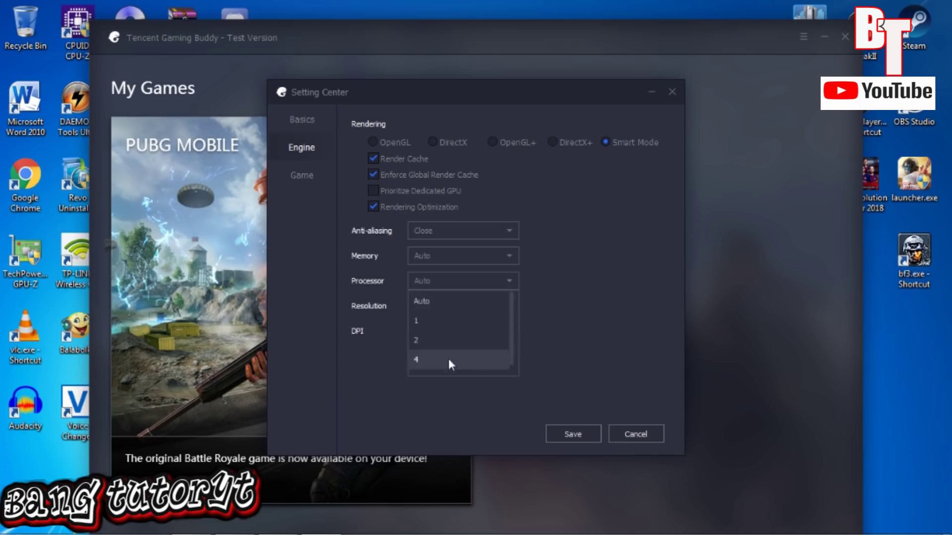
pyautogui.click(451, 303)
pyautogui.click(496, 302)
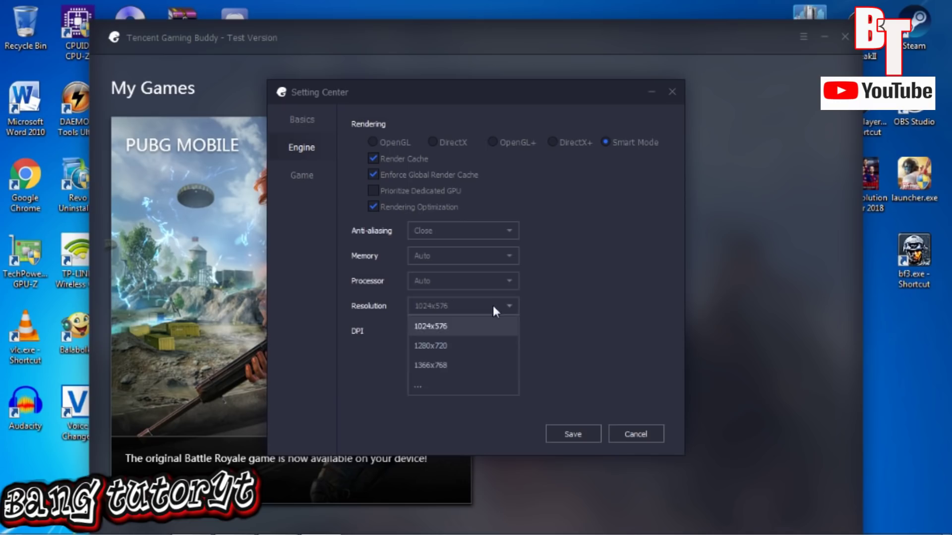
pyautogui.click(448, 324)
pyautogui.click(501, 329)
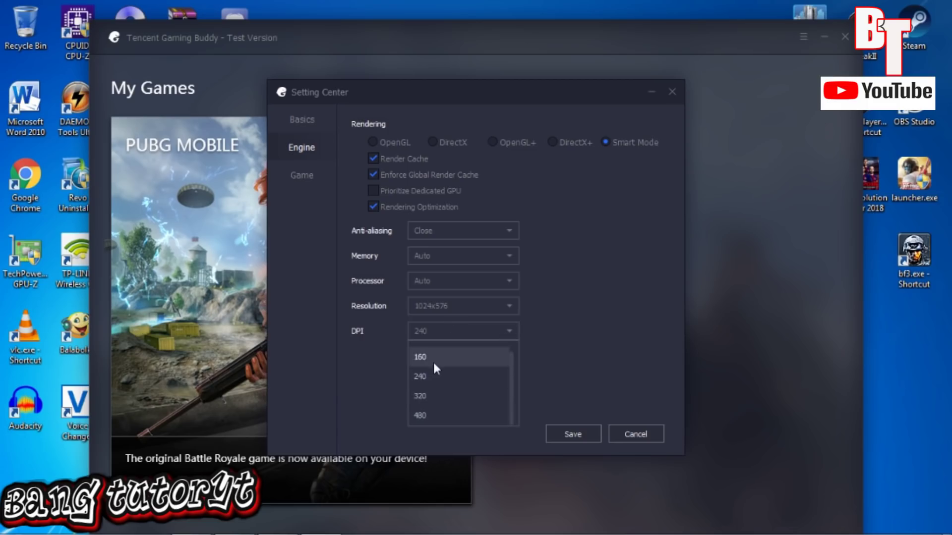
pyautogui.scroll(1, 430, 369)
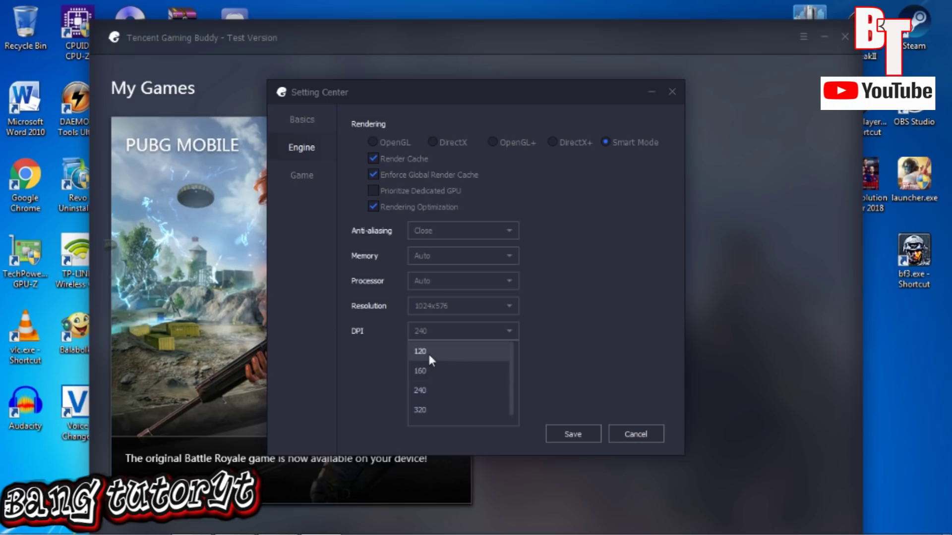
pyautogui.click(426, 390)
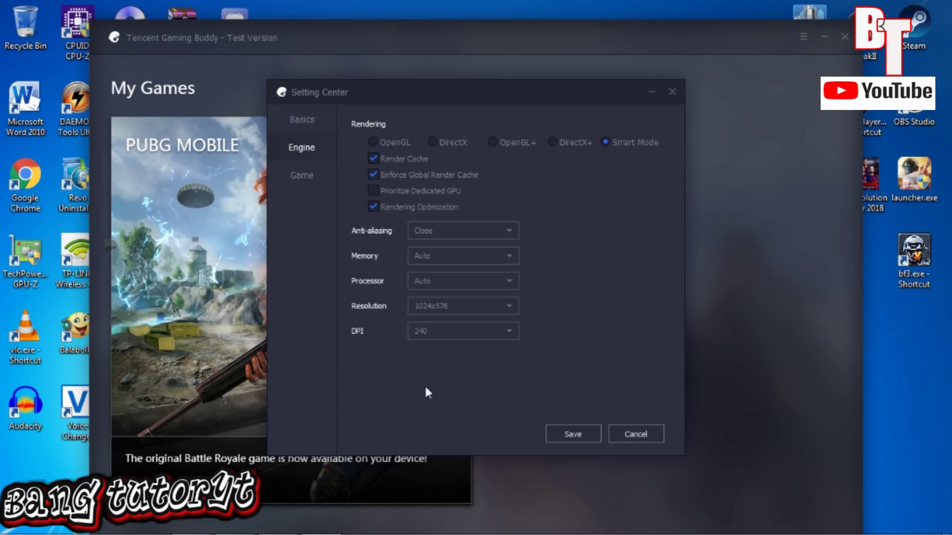
pyautogui.click(568, 436)
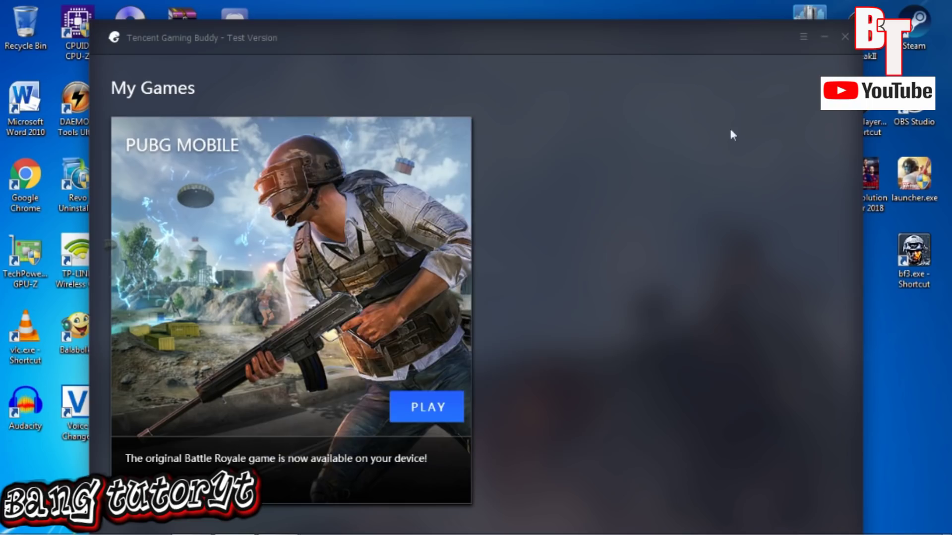
# - Set the PUBG MOBILE gaming resolution to HD 1080P in the game settings and save them
pyautogui.click(804, 37)
pyautogui.click(783, 95)
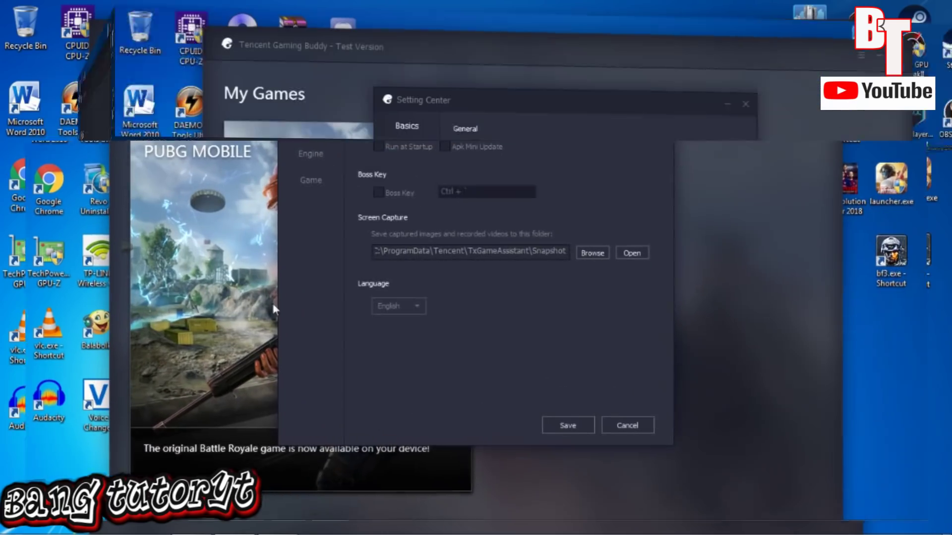
pyautogui.click(304, 176)
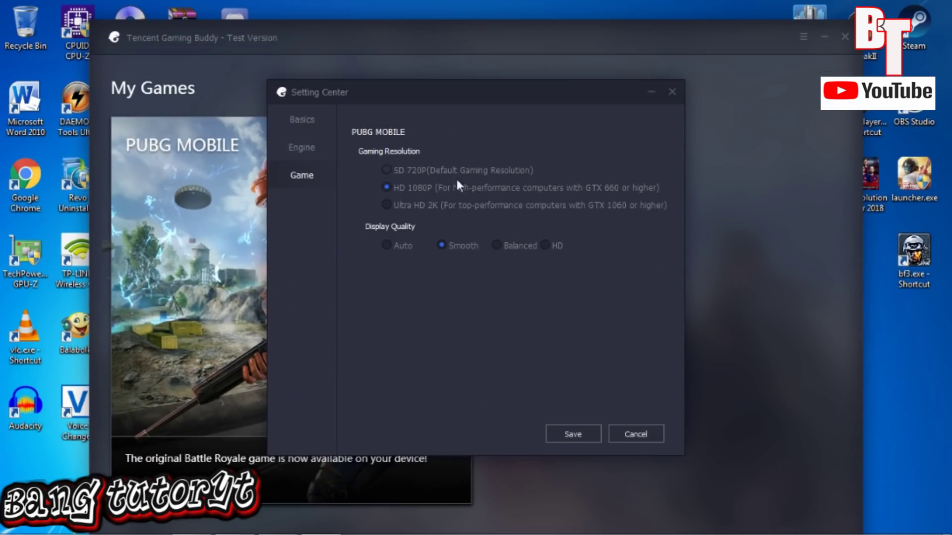
pyautogui.click(386, 170)
pyautogui.click(386, 187)
pyautogui.click(573, 434)
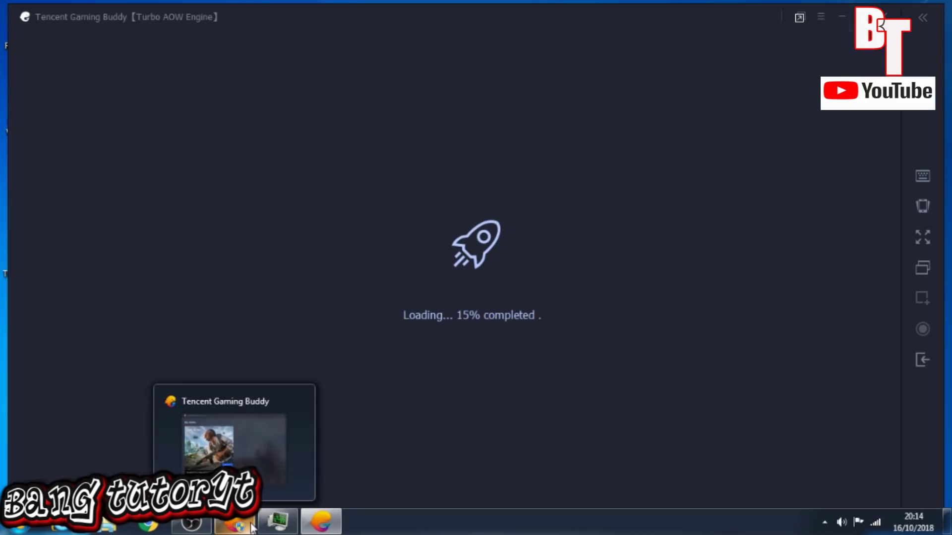
# - Switch to Windows Task Manager and open the file location of the AndroidEmulator process
pyautogui.click(275, 523)
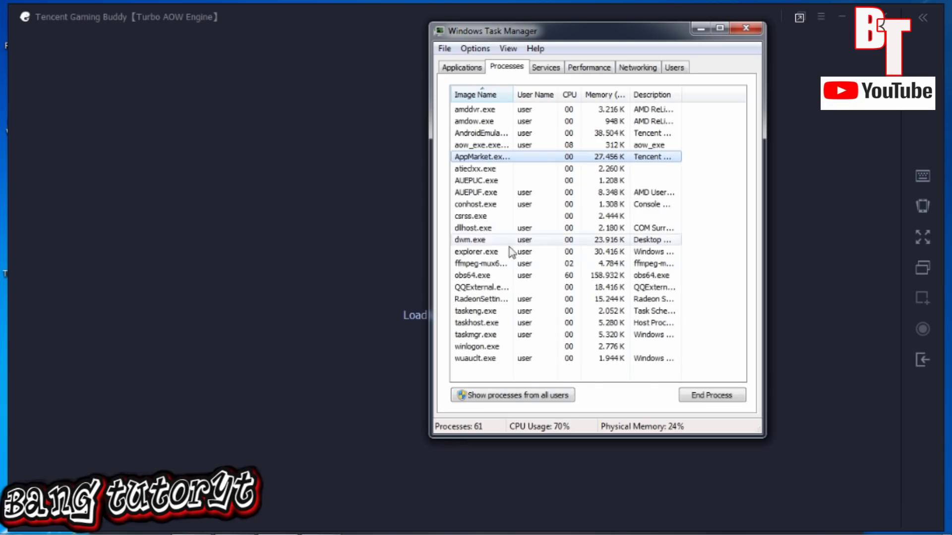
pyautogui.click(582, 68)
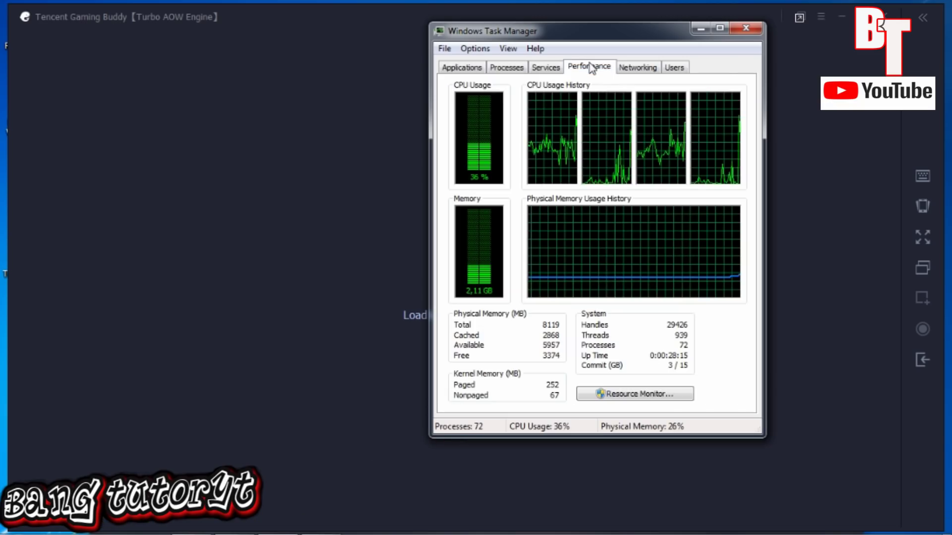
pyautogui.click(505, 69)
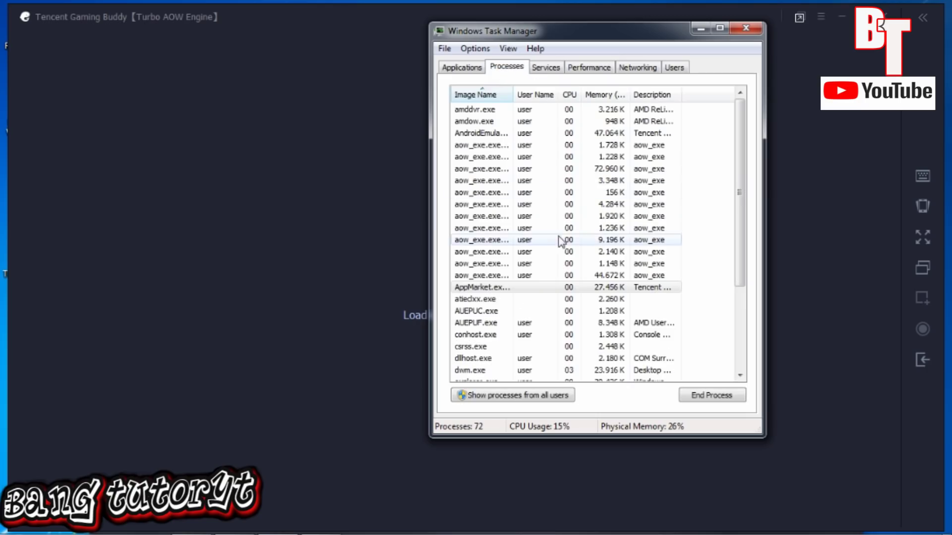
pyautogui.click(511, 134)
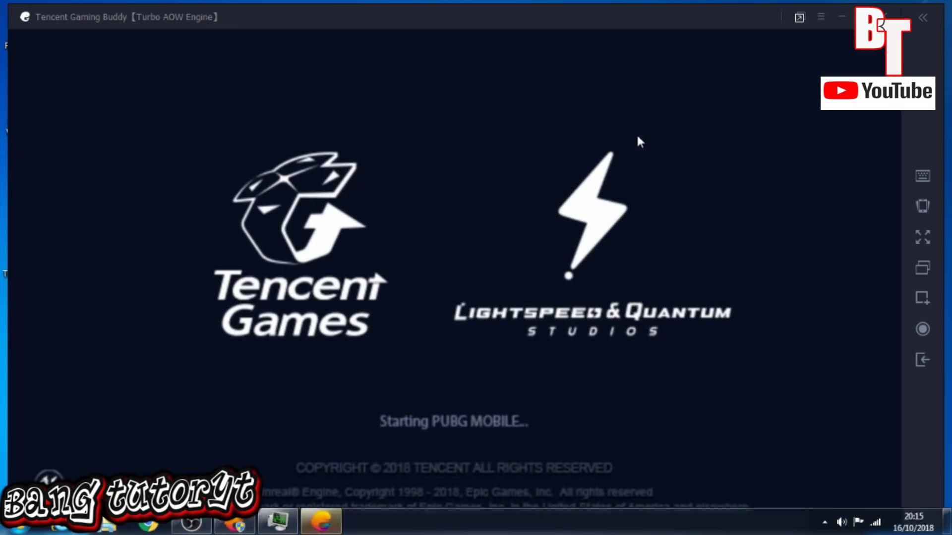
pyautogui.click(278, 522)
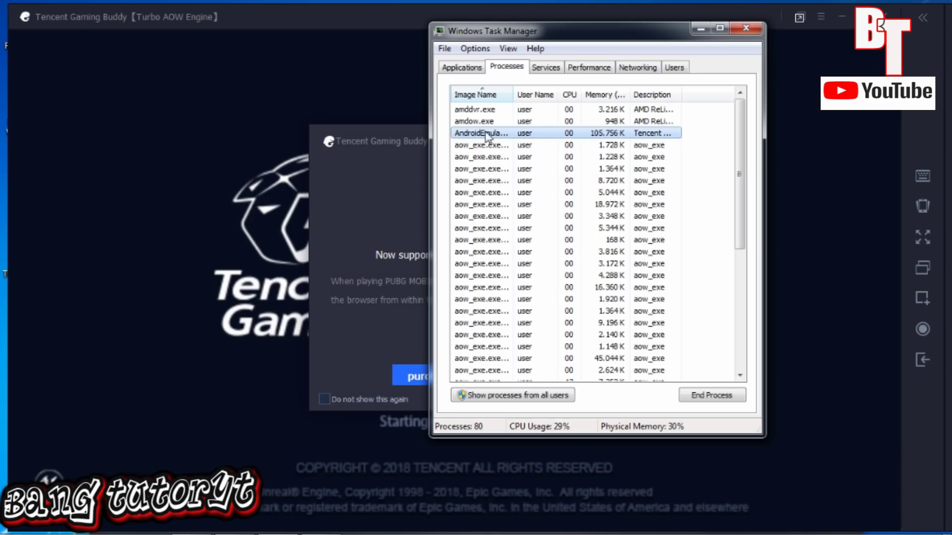
pyautogui.rightClick(557, 134)
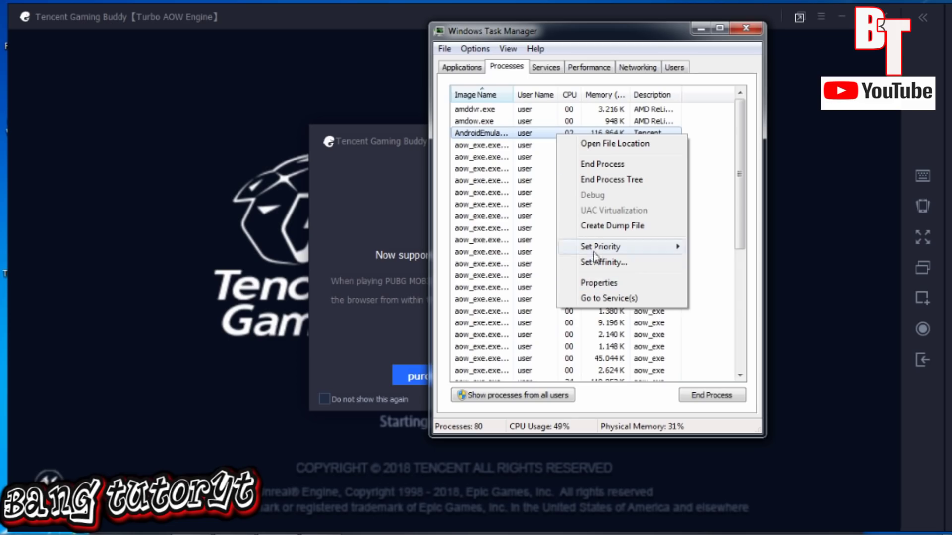
pyautogui.click(602, 144)
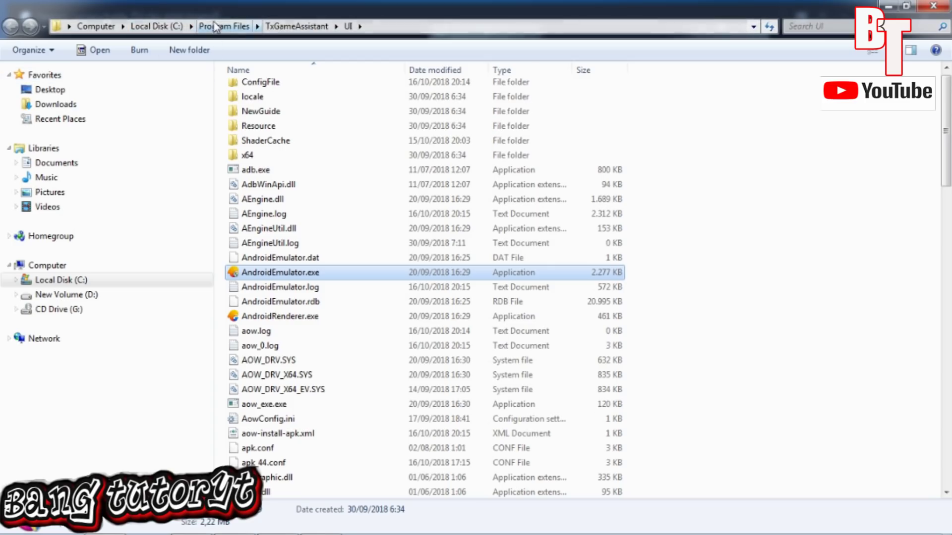
# - Browse up from the UI folder to Program Files and return through TxGameAssistant to the UI folder
pyautogui.click(296, 26)
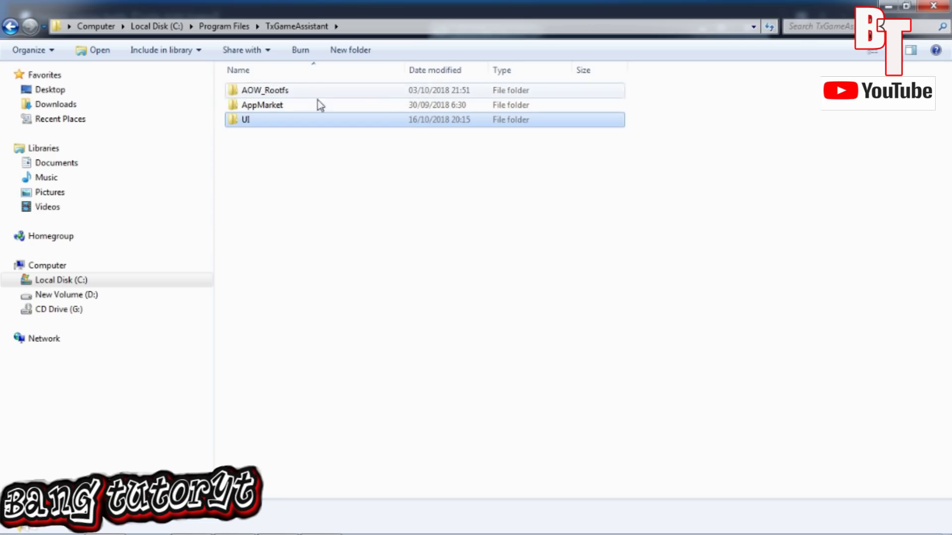
pyautogui.click(241, 27)
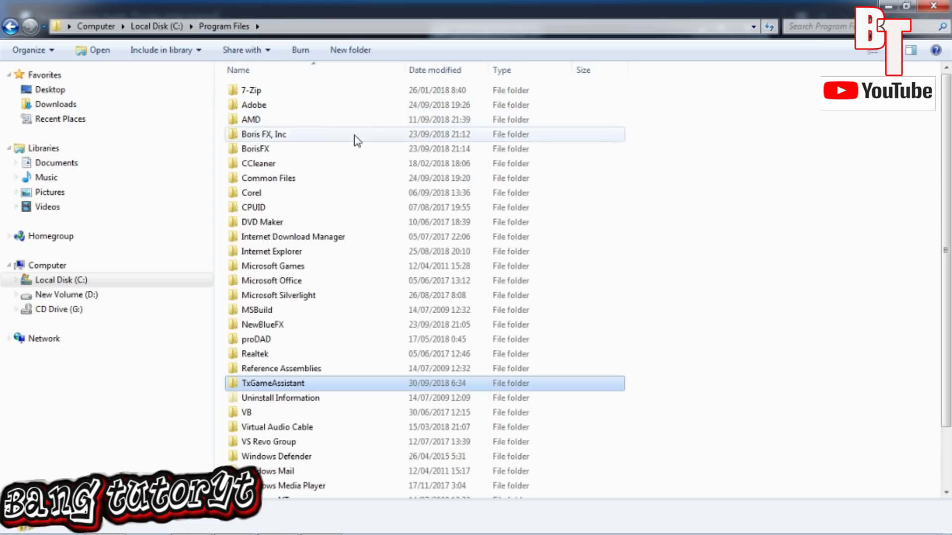
pyautogui.doubleClick(302, 388)
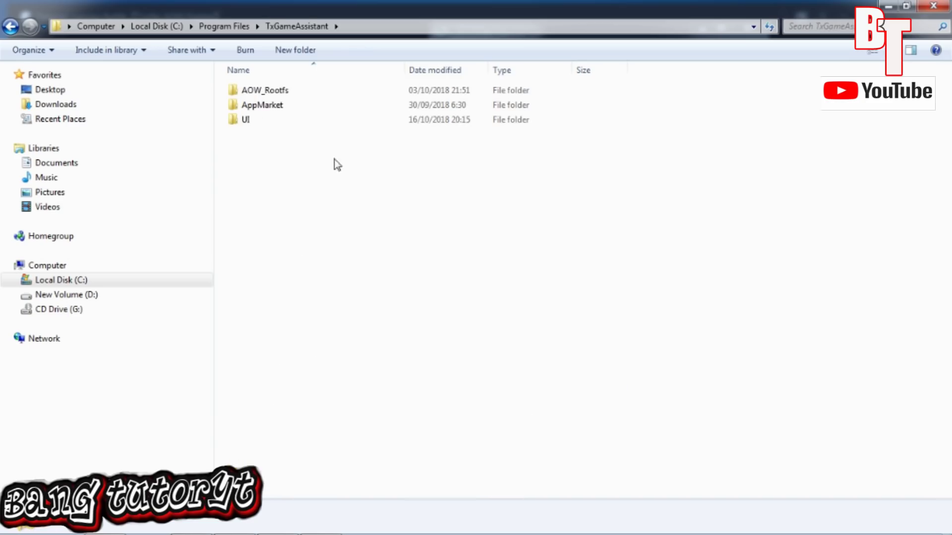
pyautogui.doubleClick(259, 124)
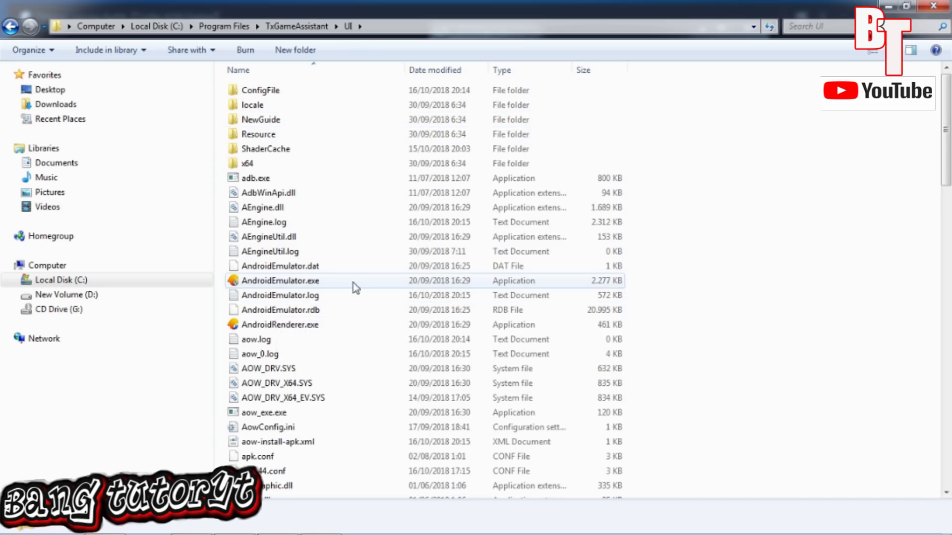
# - Open the compatibility properties of AndroidEmulator.exe and reposition the properties window so it is fully visible
pyautogui.click(338, 281)
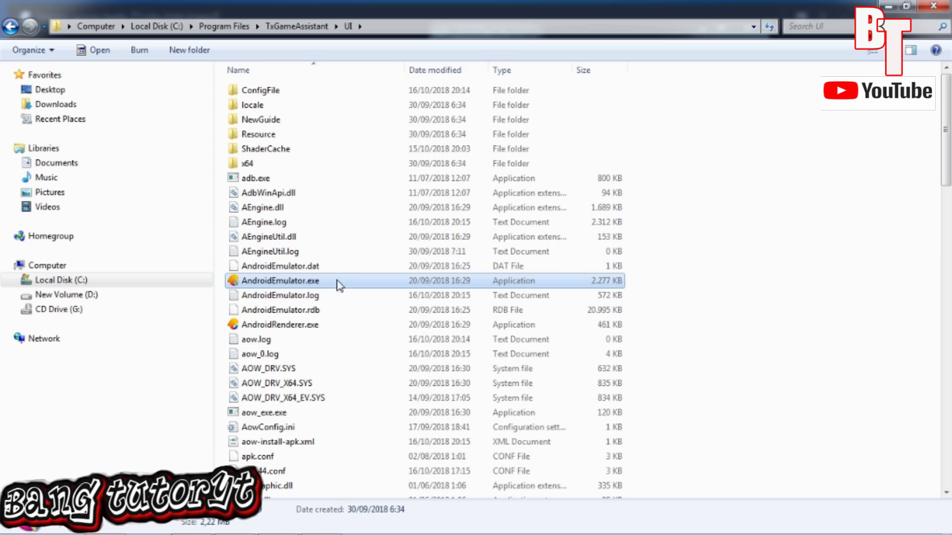
pyautogui.rightClick(338, 284)
pyautogui.click(376, 526)
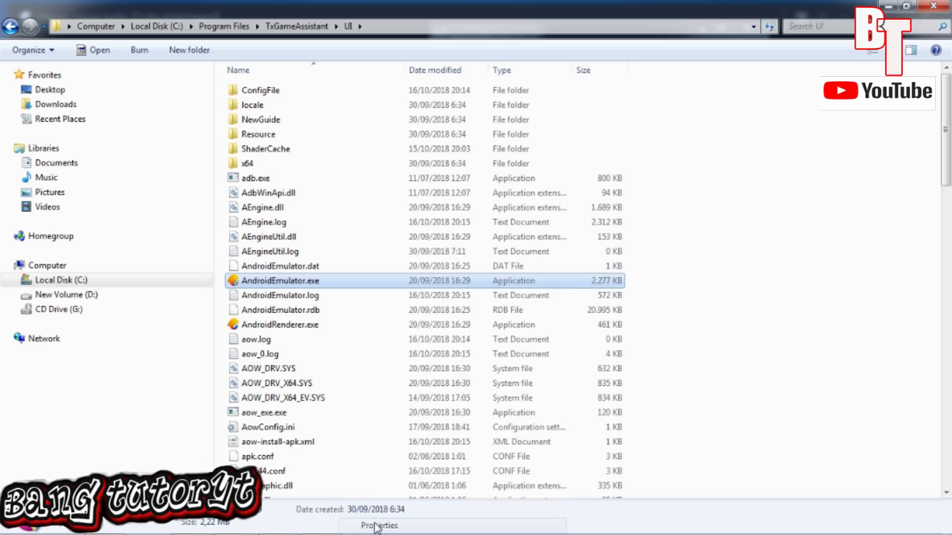
pyautogui.click(468, 211)
pyautogui.moveTo(491, 175); pyautogui.dragTo(483, 77)
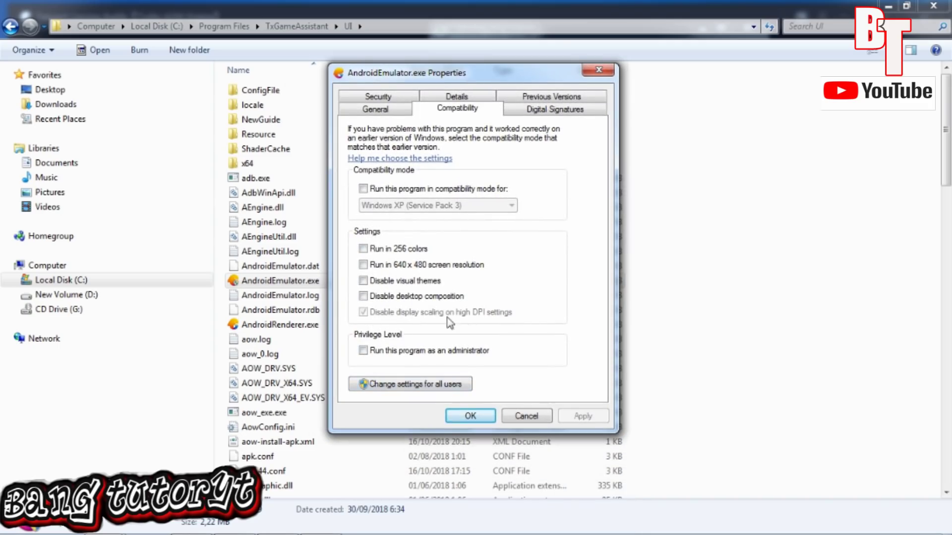
# - Turn off the option that disables display scaling on high DPI settings for all users of AndroidEmulator.exe
pyautogui.click(426, 385)
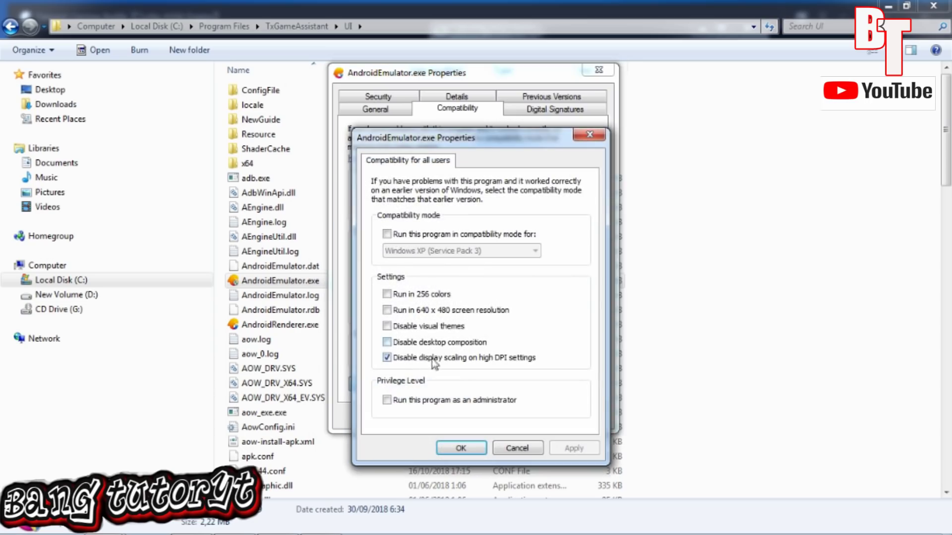
pyautogui.click(392, 361)
pyautogui.click(570, 449)
pyautogui.click(464, 449)
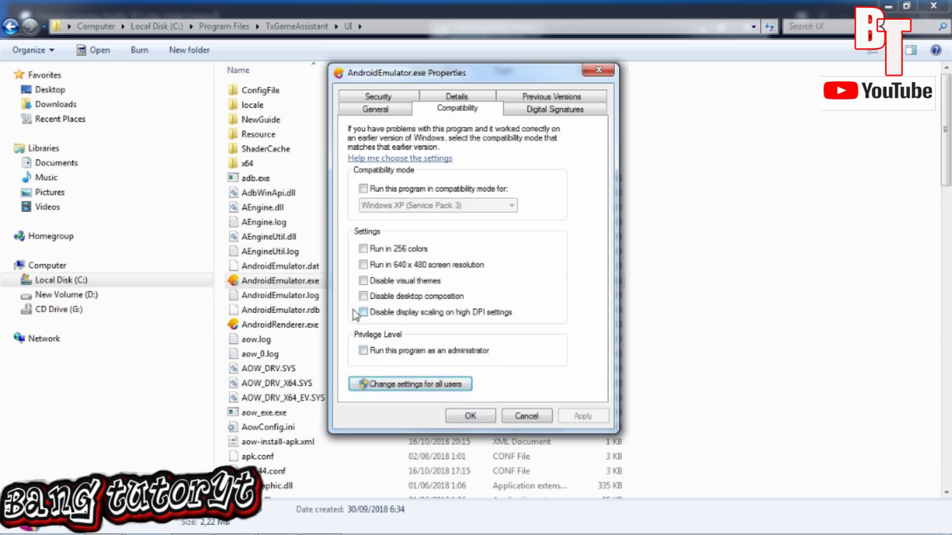
# - Disable display scaling on high DPI settings for AndroidEmulator.exe for all users, apply the properties and close the folder window
pyautogui.click(364, 312)
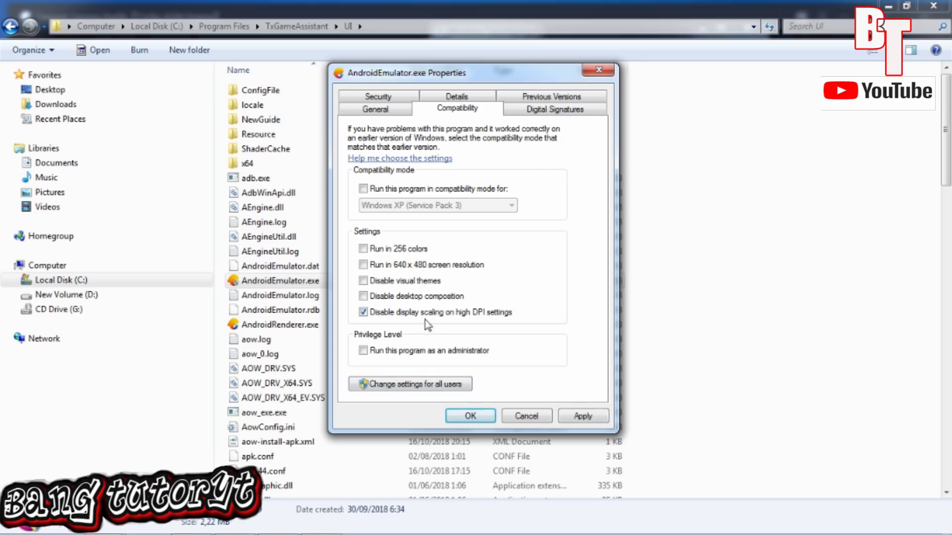
pyautogui.click(447, 385)
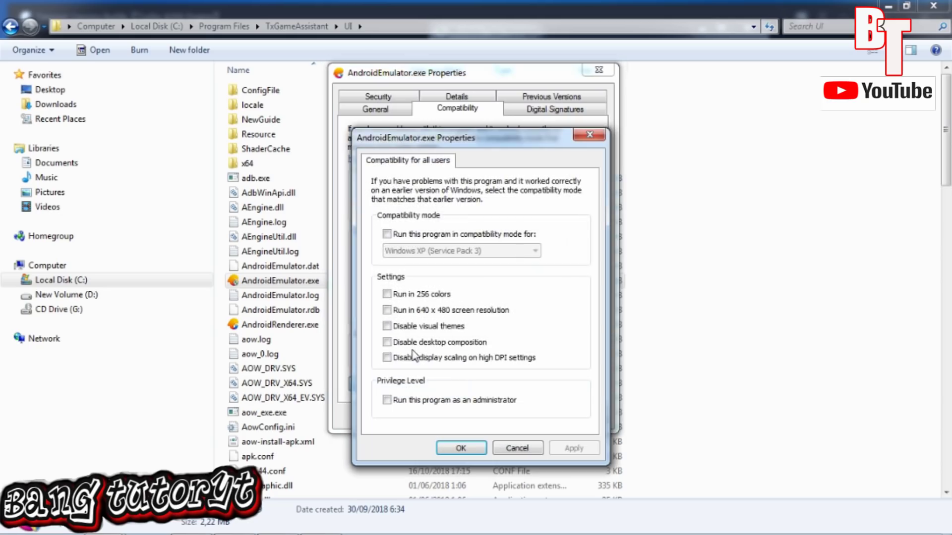
pyautogui.click(389, 358)
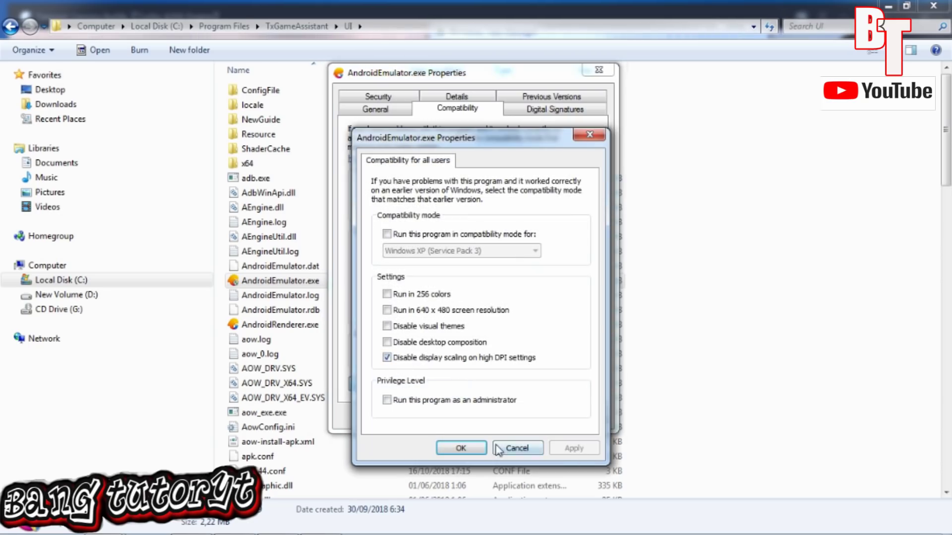
pyautogui.click(468, 448)
pyautogui.click(591, 418)
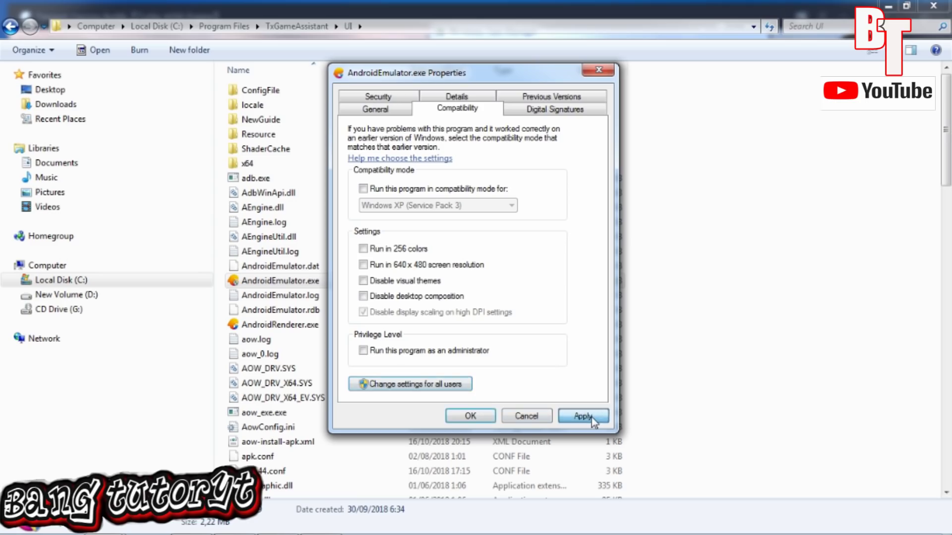
pyautogui.click(469, 418)
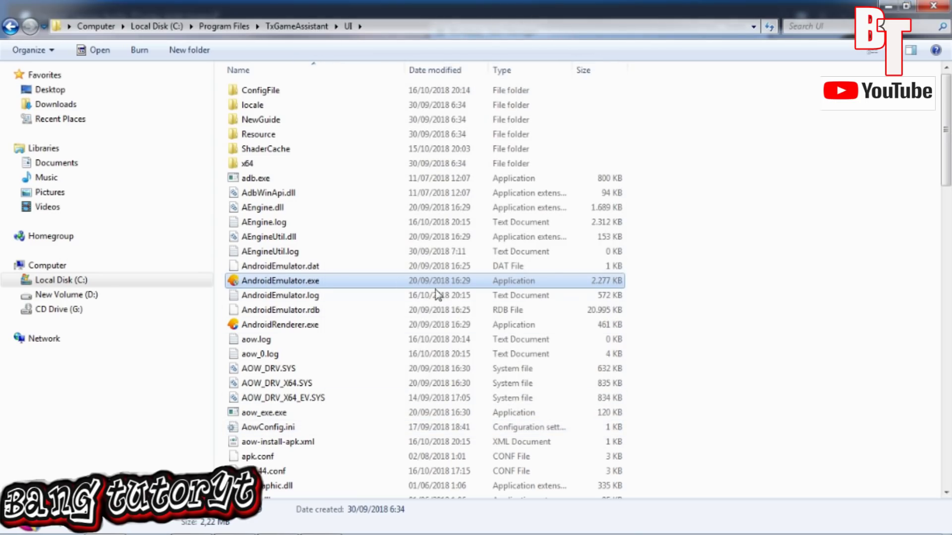
pyautogui.click(929, 6)
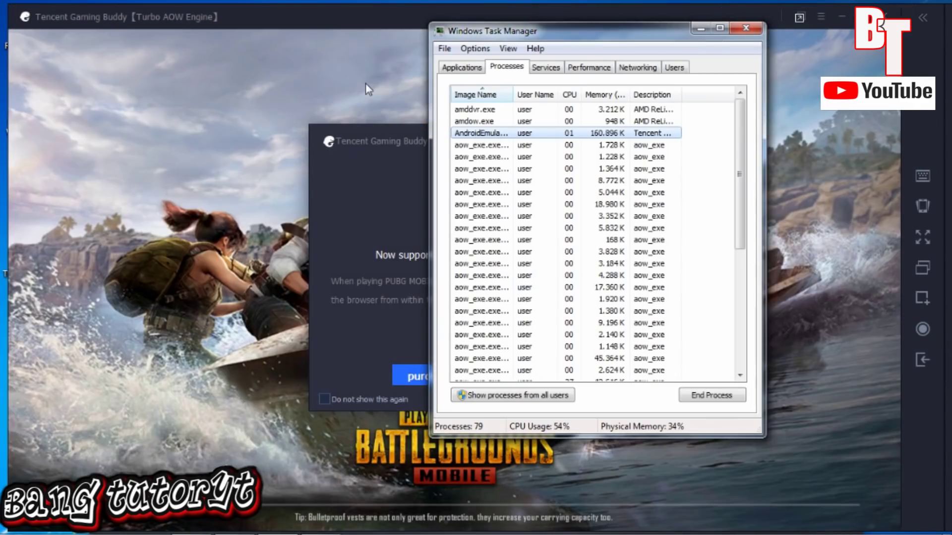
# - Return to PUBG MOBILE, cancel the purchase offer, acknowledge the emulator notice and dismiss the promotional banners in the lobby
pyautogui.click(366, 84)
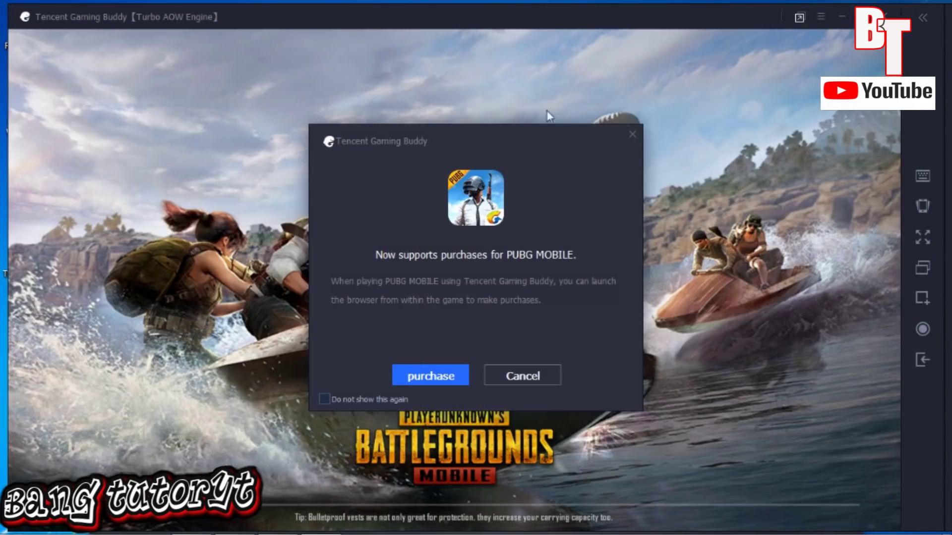
pyautogui.click(559, 372)
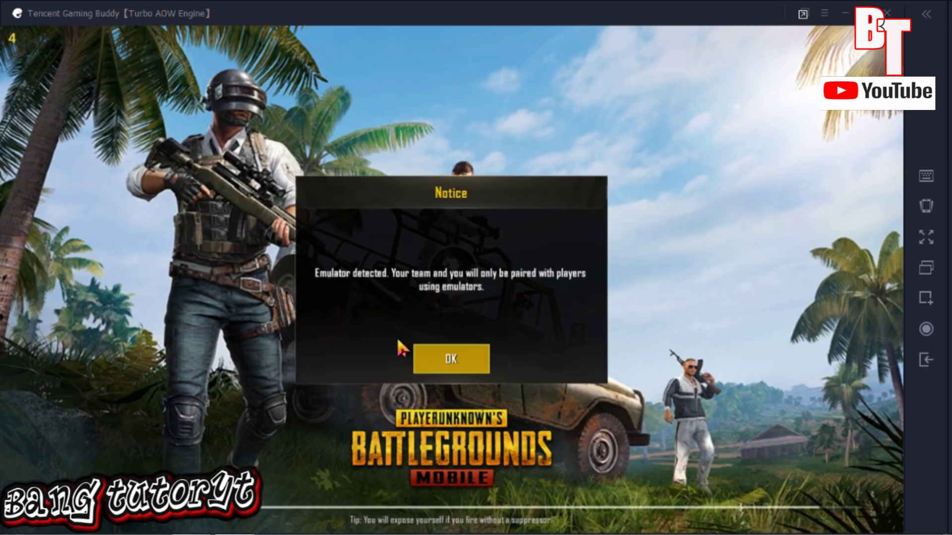
pyautogui.click(452, 355)
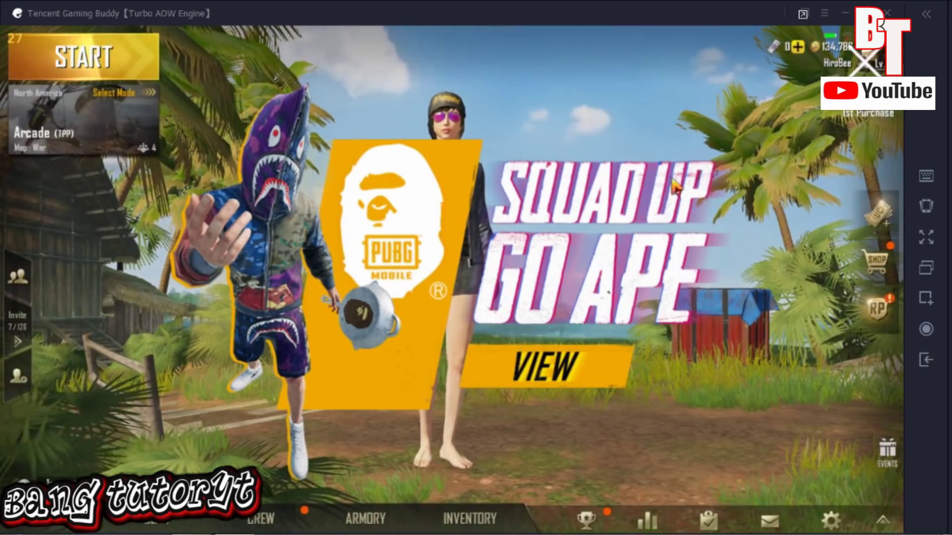
pyautogui.click(867, 64)
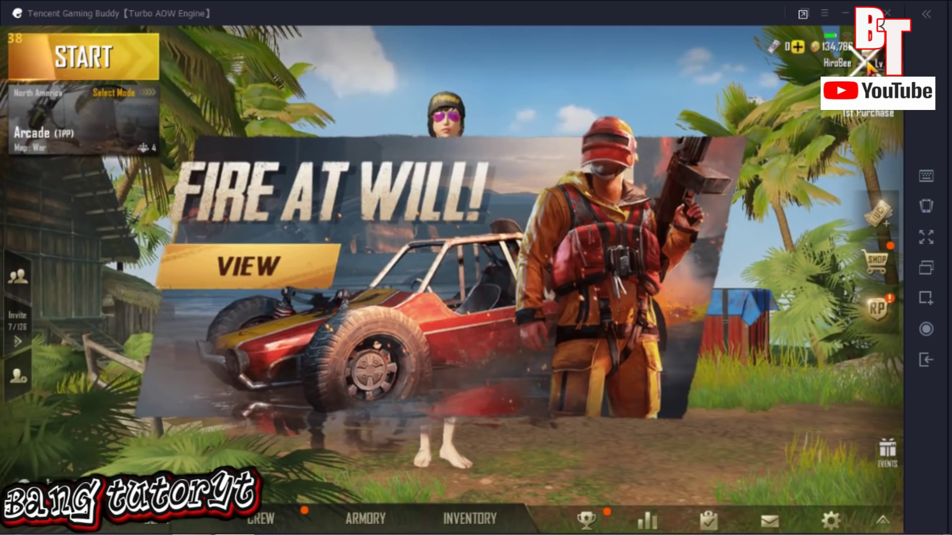
pyautogui.click(867, 63)
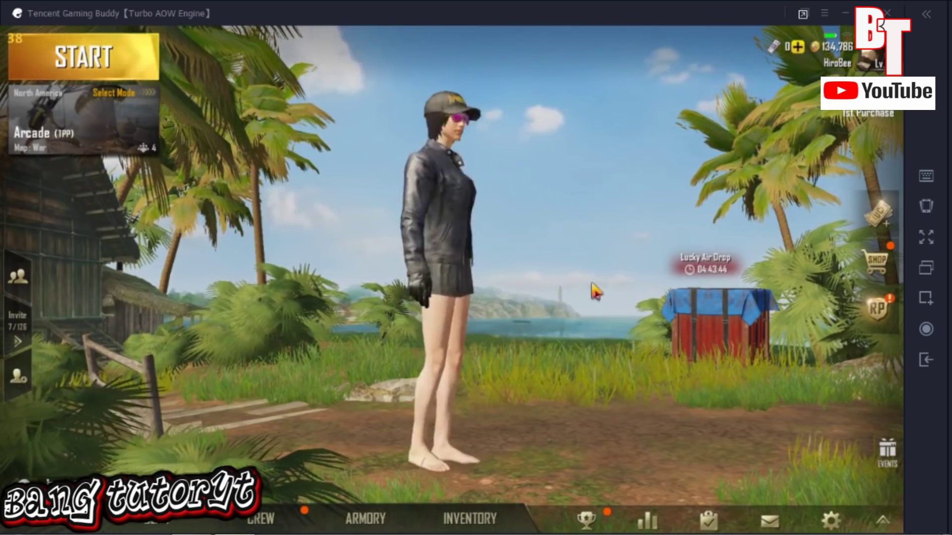
pyautogui.moveTo(527, 344); pyautogui.dragTo(392, 377)
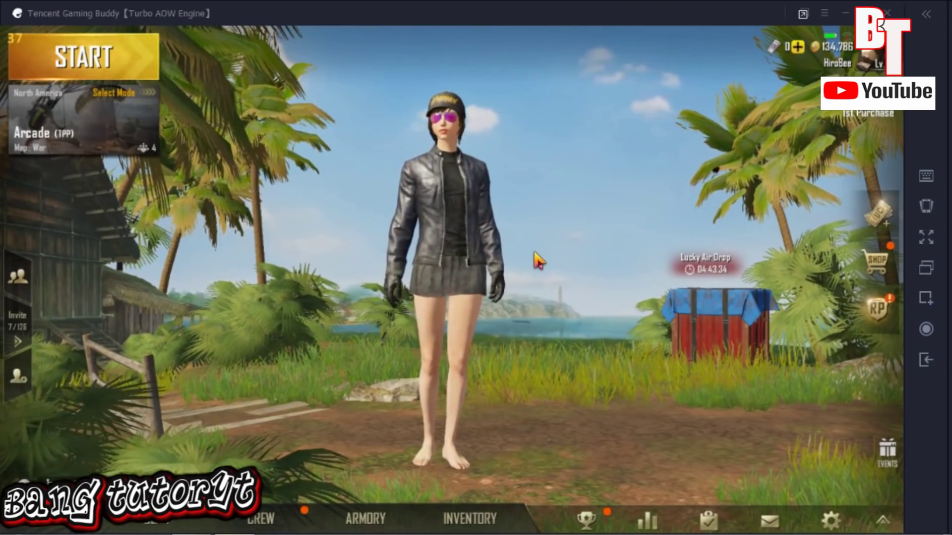
# - In the in-game graphics settings of PUBG MOBILE, set the style to Soft, confirm the change and leave the settings
pyautogui.click(139, 127)
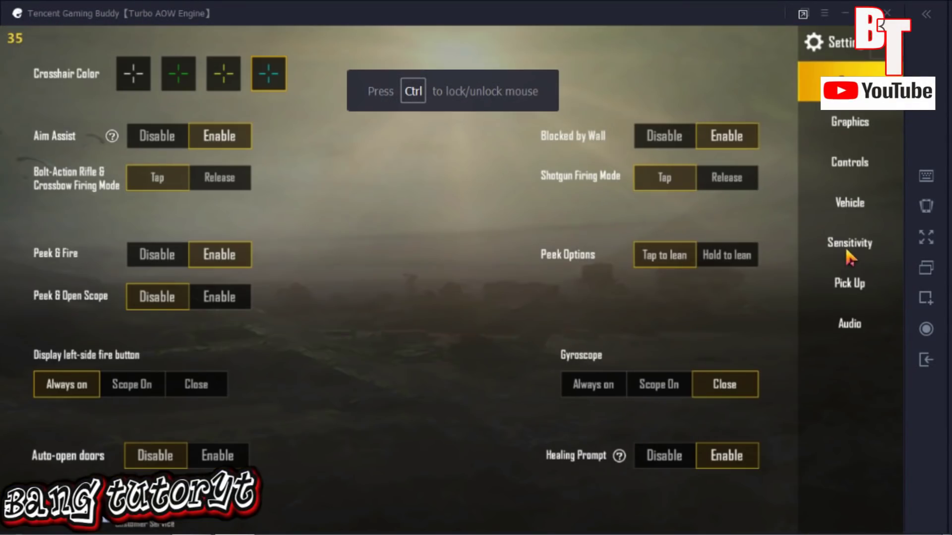
pyautogui.click(850, 245)
pyautogui.click(849, 121)
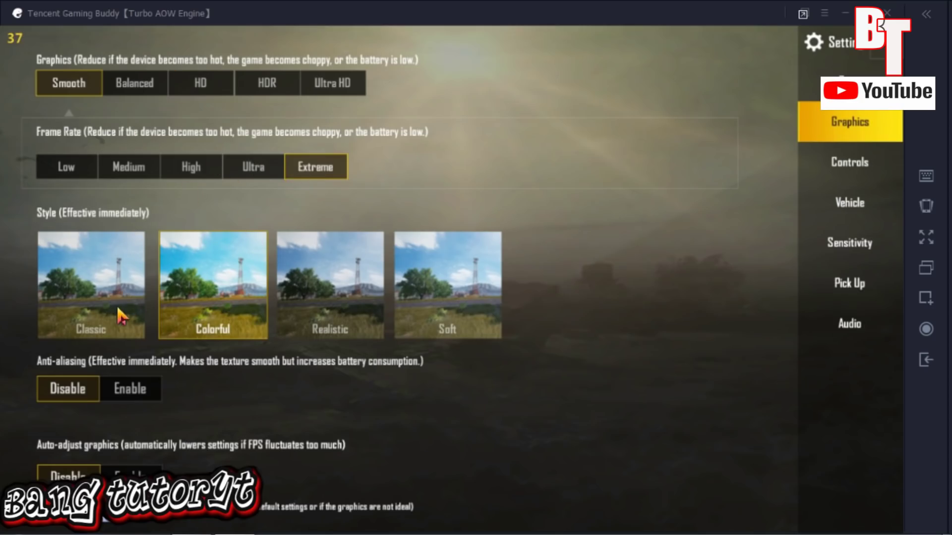
pyautogui.click(456, 290)
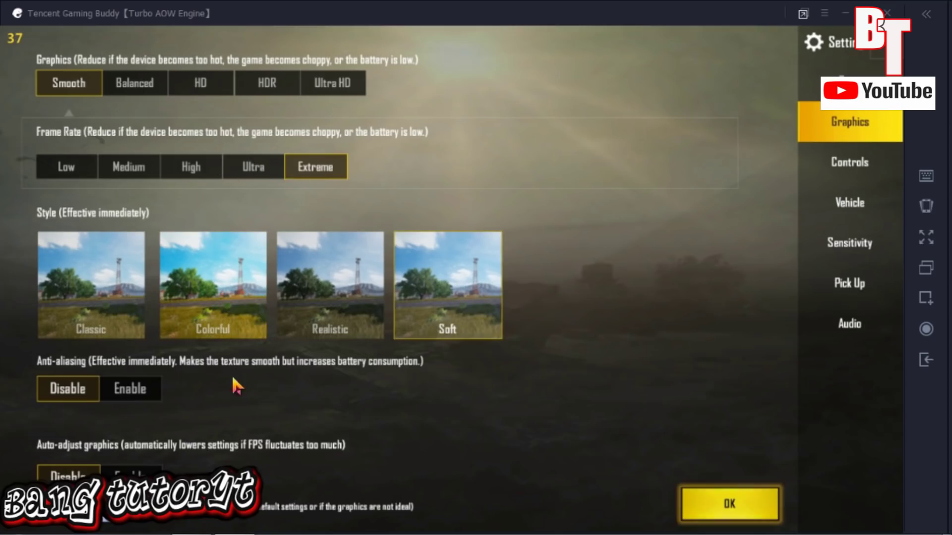
pyautogui.click(720, 511)
pyautogui.click(452, 359)
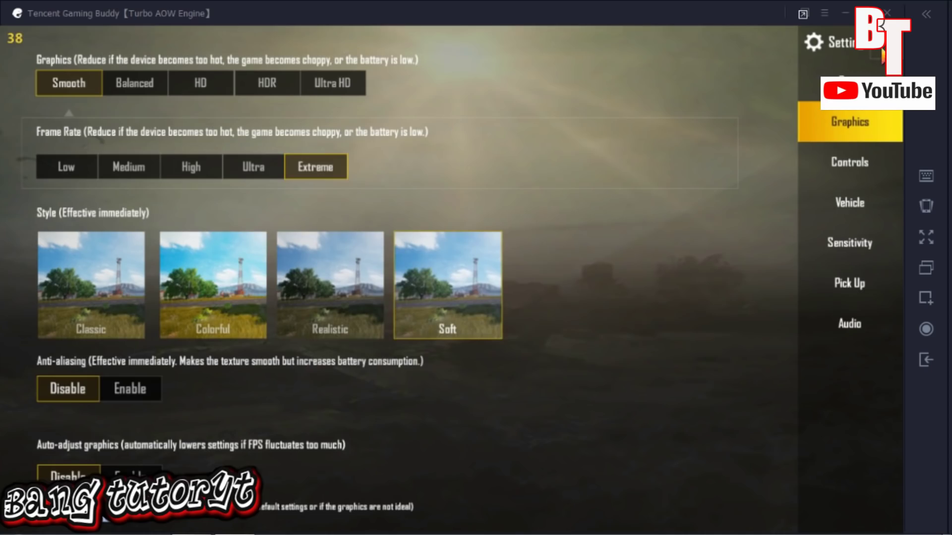
pyautogui.press('Escape')
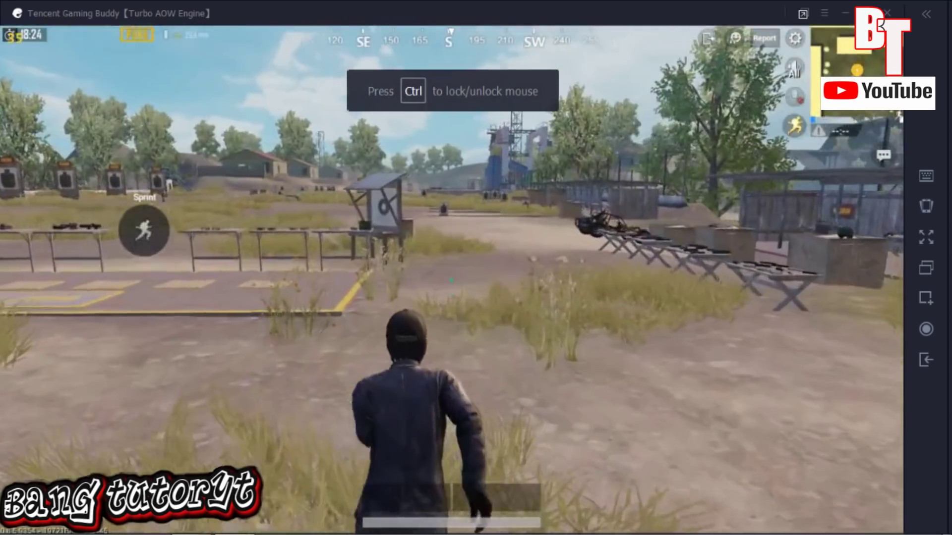
# - Test the game's performance on the shooting range by running around and aiming down the rifle's sights
pyautogui.press('w')
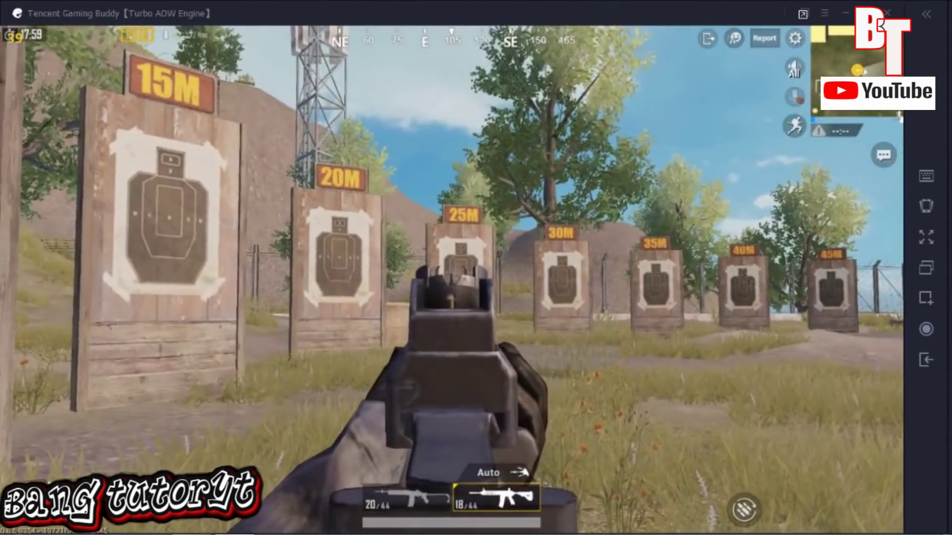
pyautogui.rightClick(451, 280)
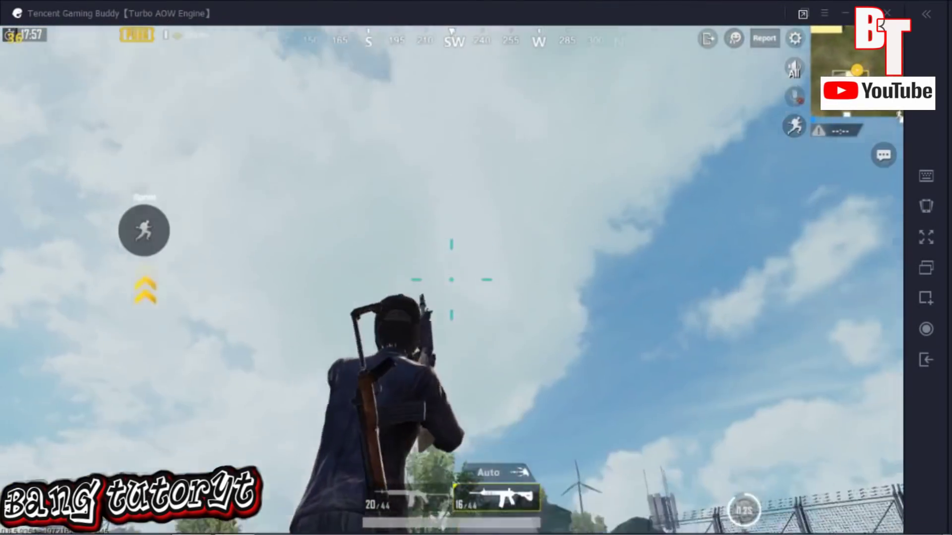
pyautogui.press('w')
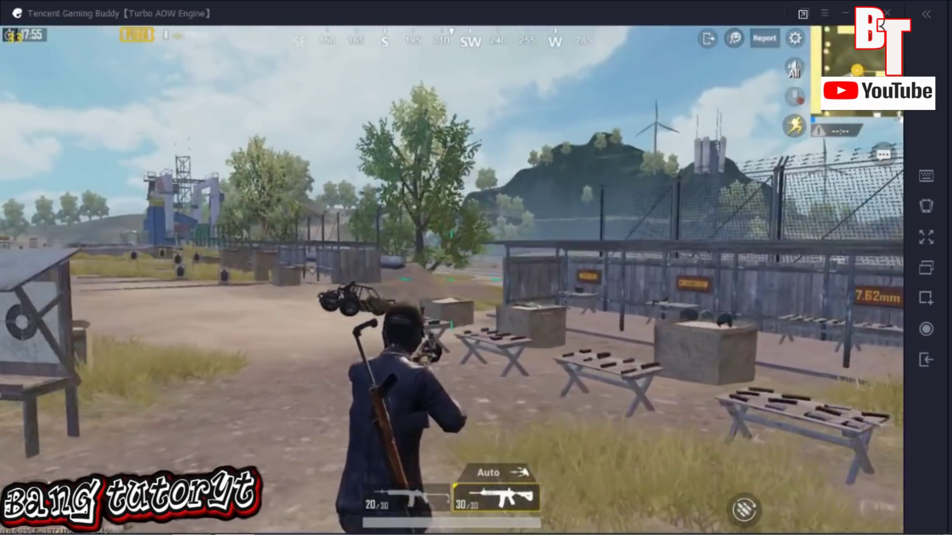